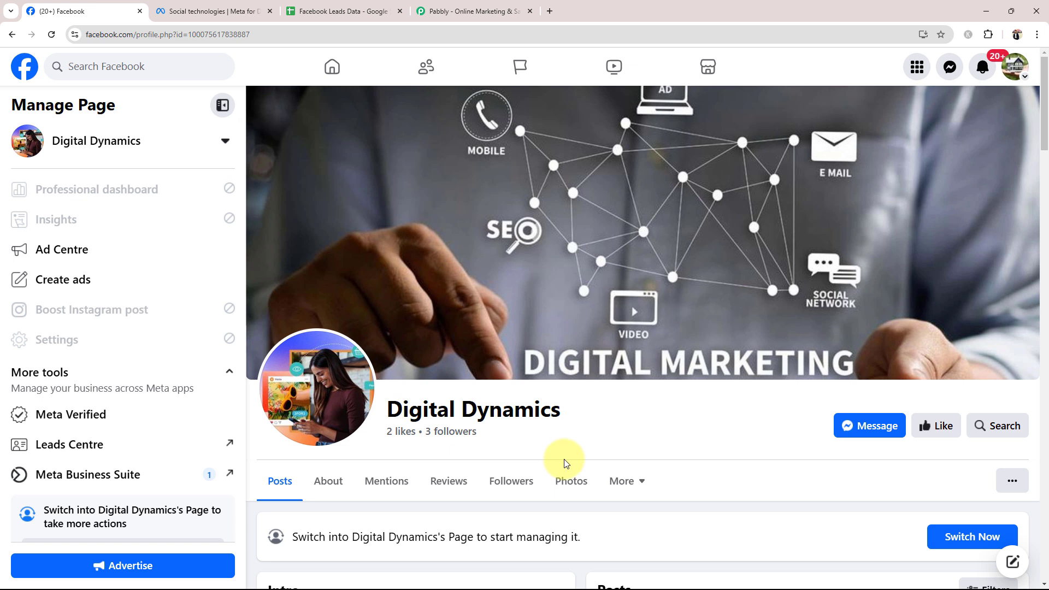
- Glance at the Facebook Leads Data sheet, switch to the Pabbly site, sign in and open Pabbly Connect
click(340, 12)
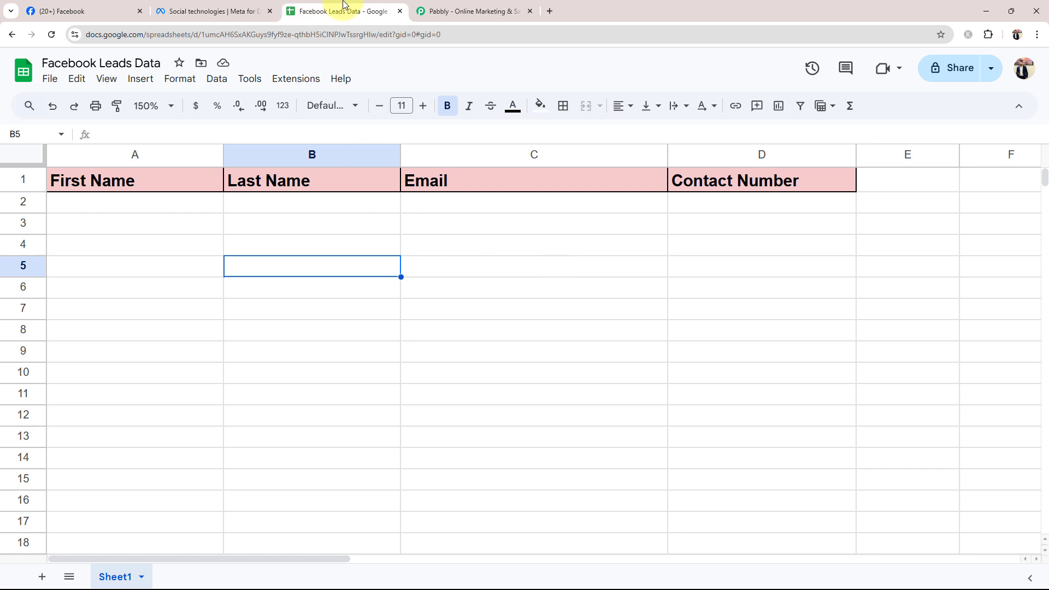
click(60, 11)
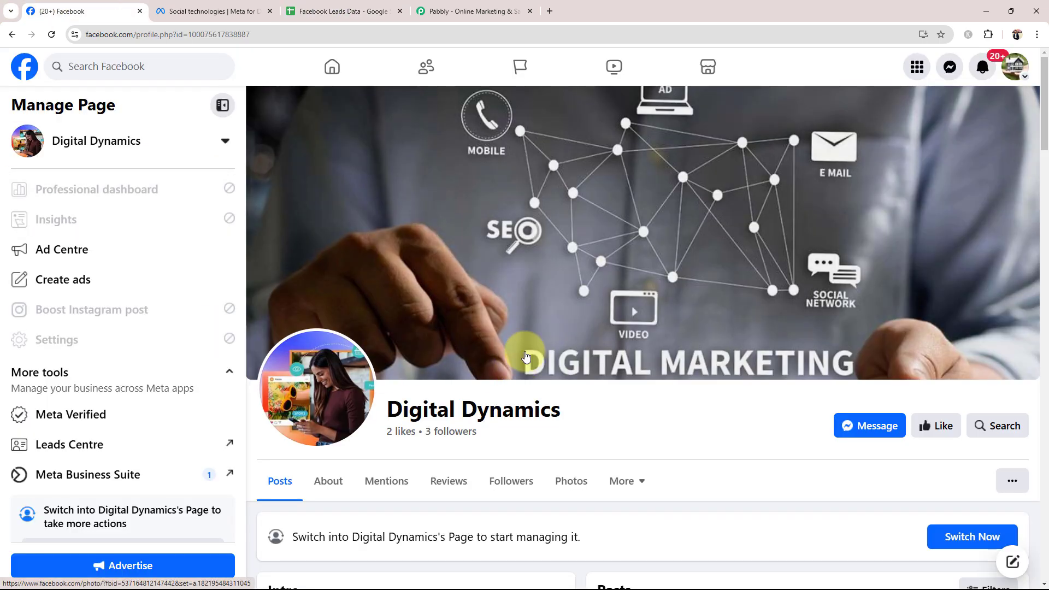
click(482, 9)
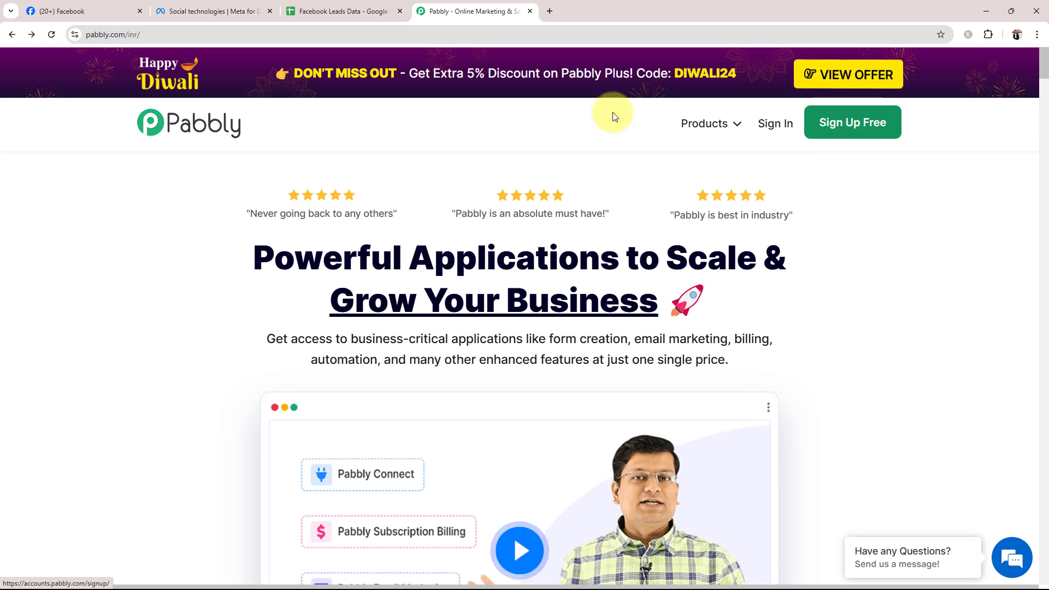
click(764, 122)
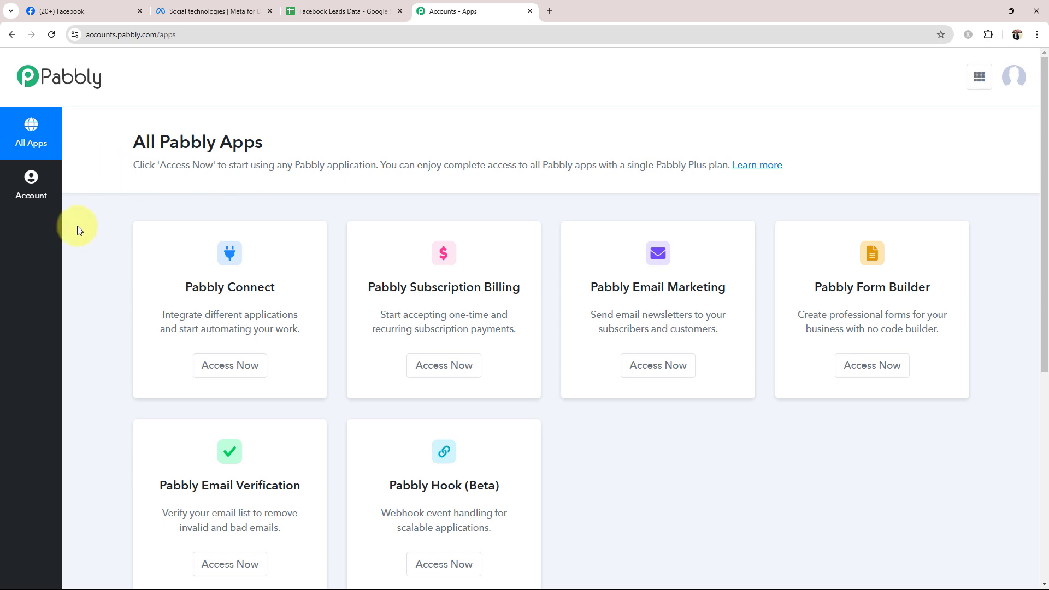
click(229, 366)
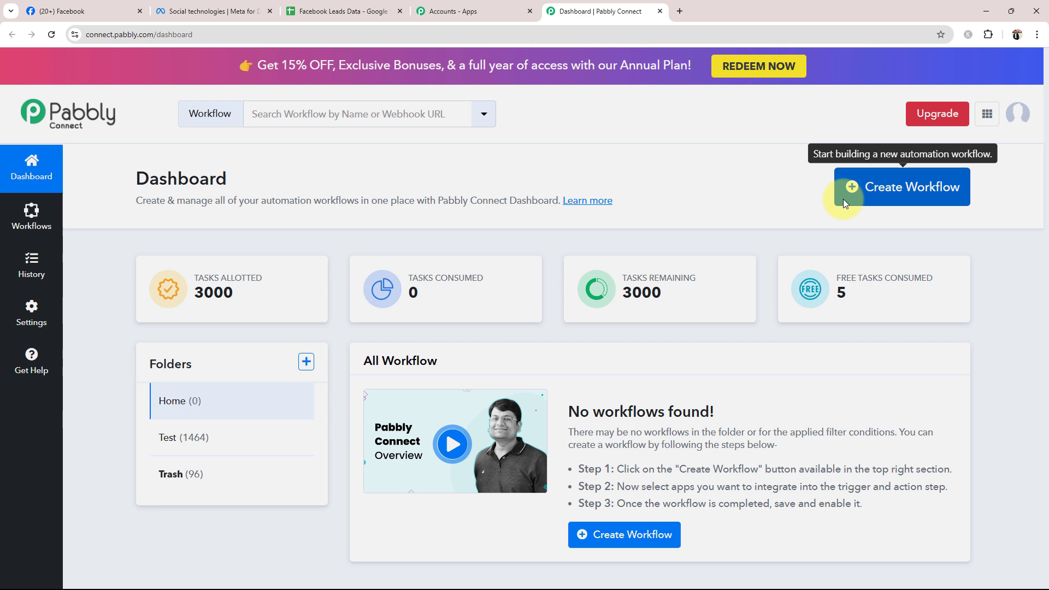
- Create a workflow named "Add Facebook Lead Ads Lead to Google Sheets for your IT Service Company" in the Home folder
click(846, 191)
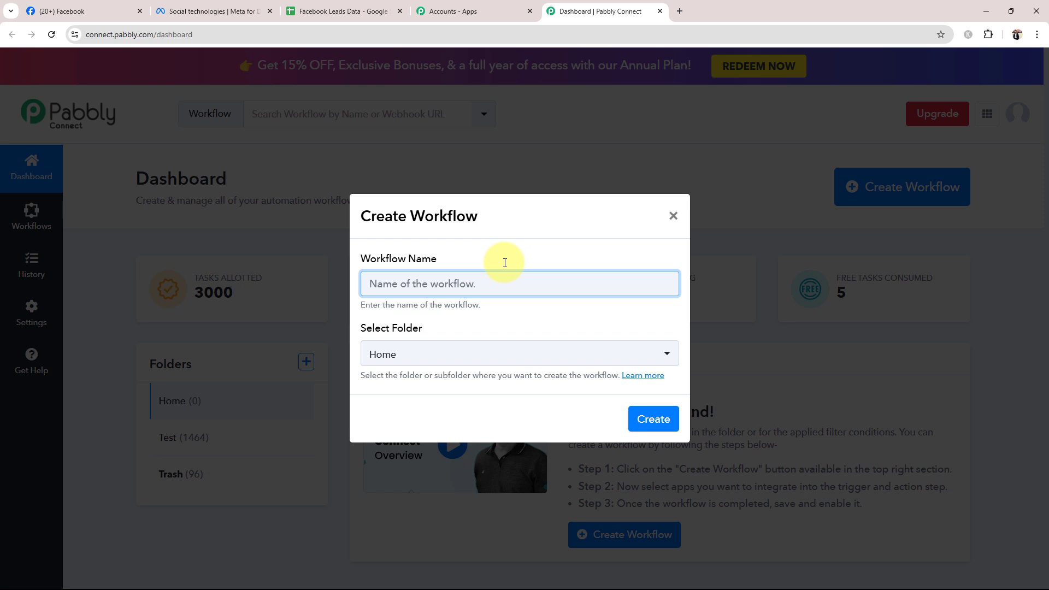
key(ctrl+v)
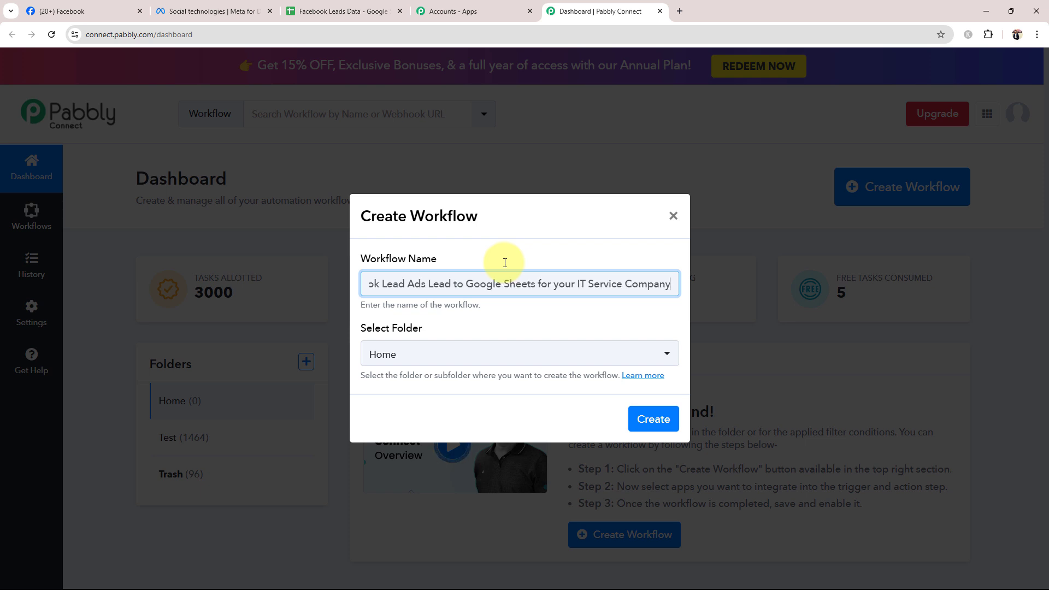
click(497, 259)
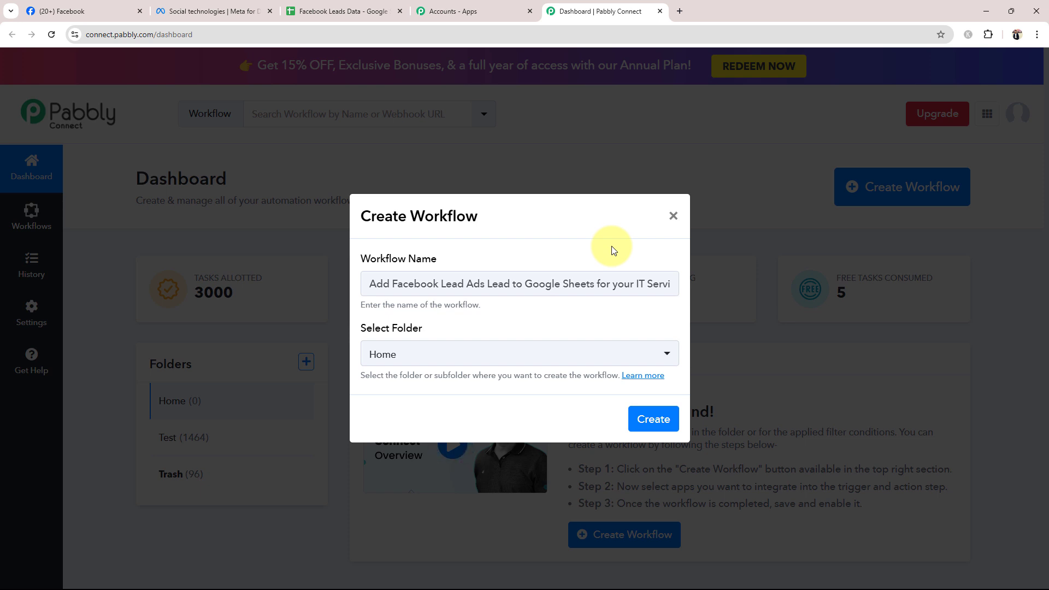
click(465, 354)
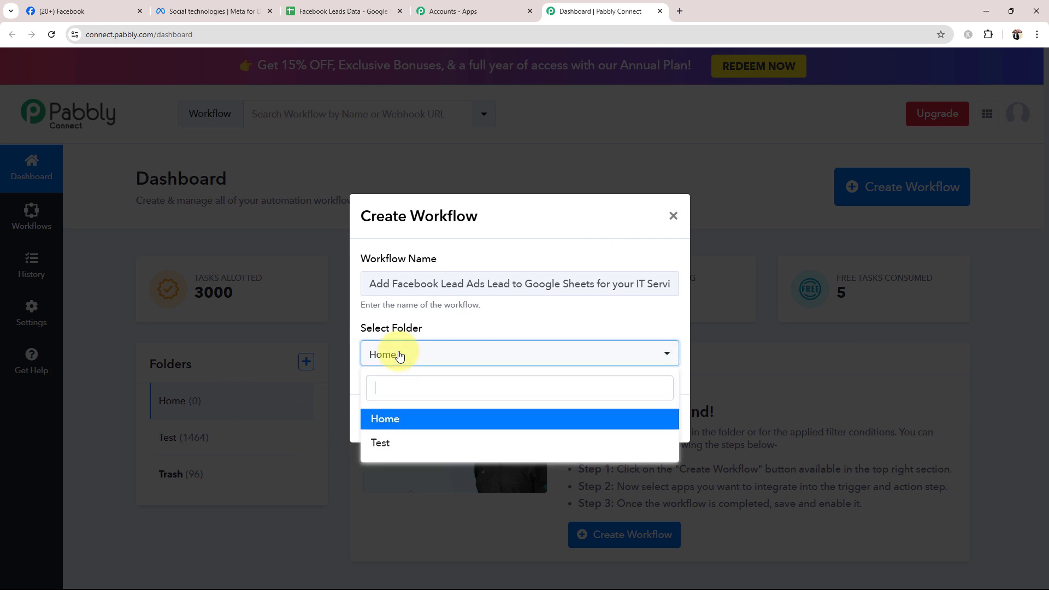
click(405, 415)
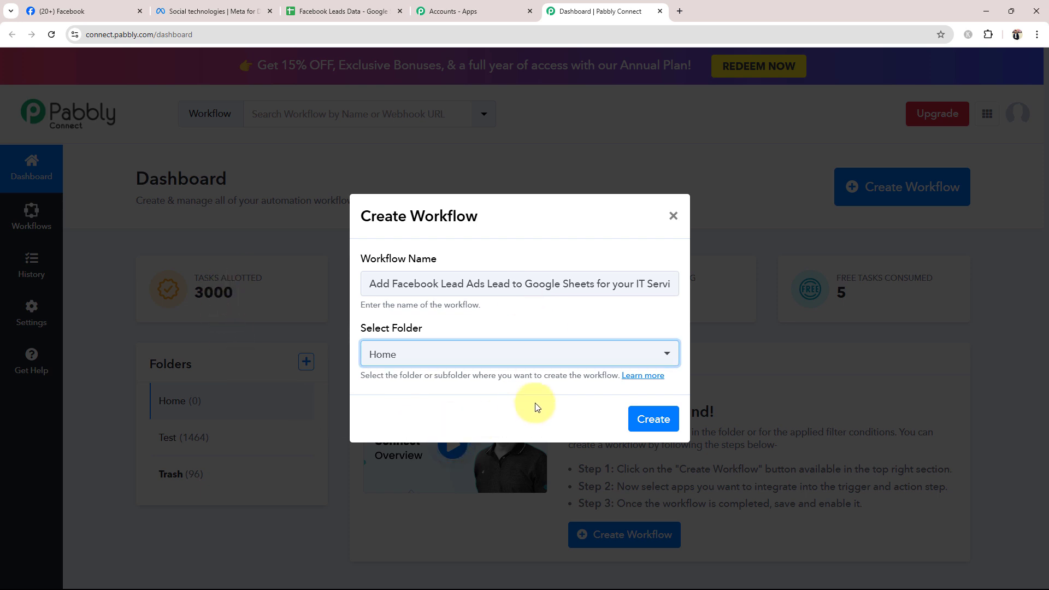
click(676, 419)
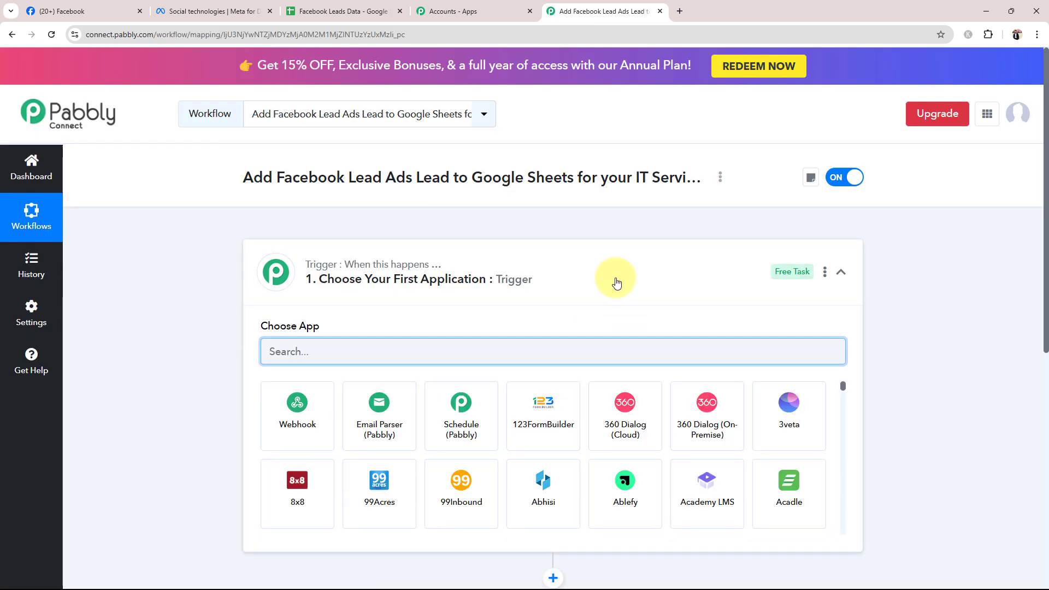
click(616, 282)
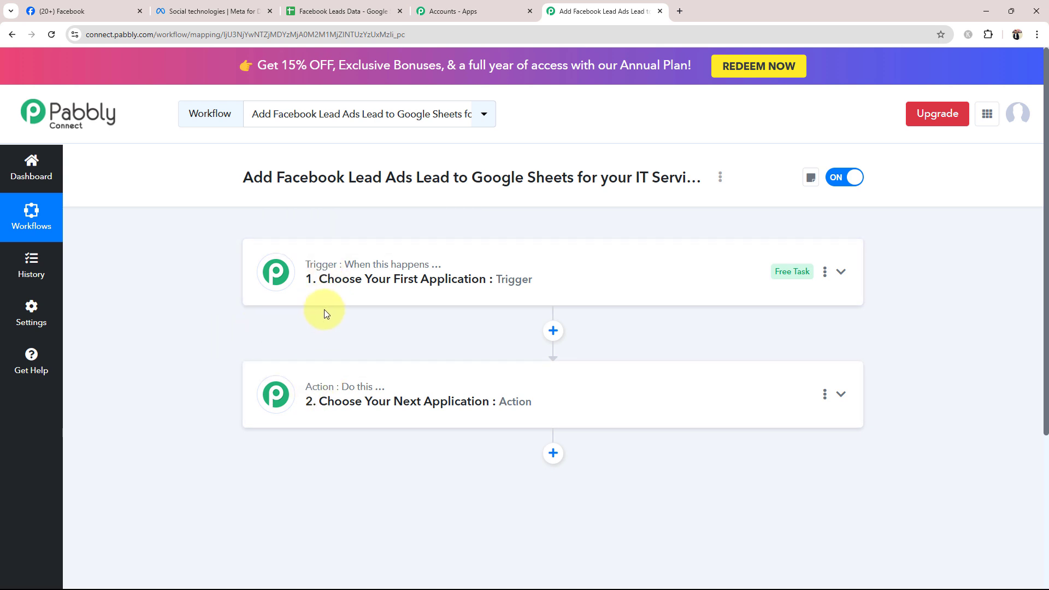
- Examine the Digital Dynamics Facebook page and the First Name, Last Name, Email and Contact Number columns of the Facebook Leads Data sheet
mouse_move(381, 272)
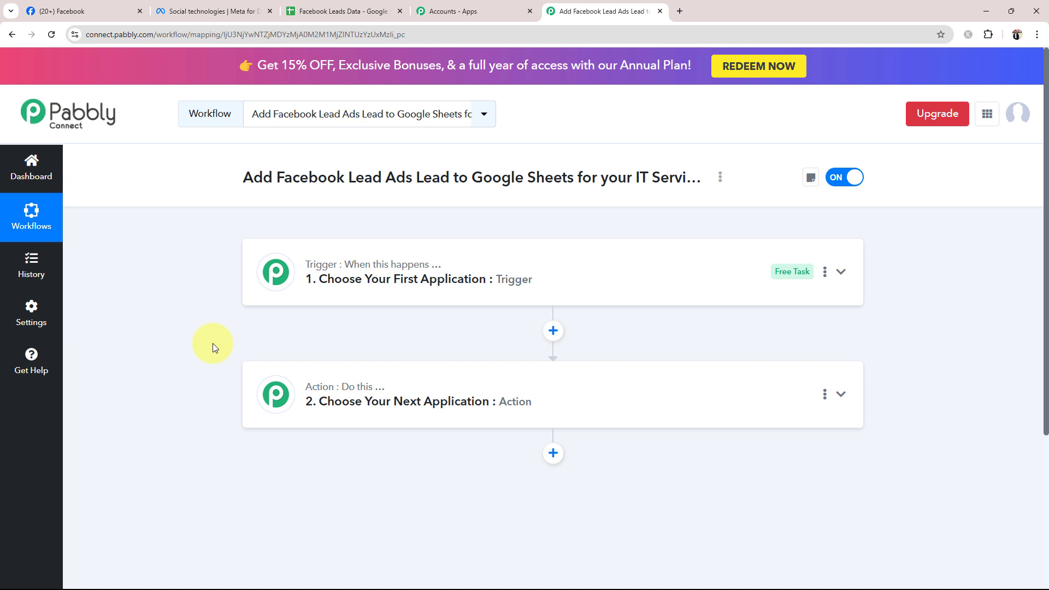
click(60, 11)
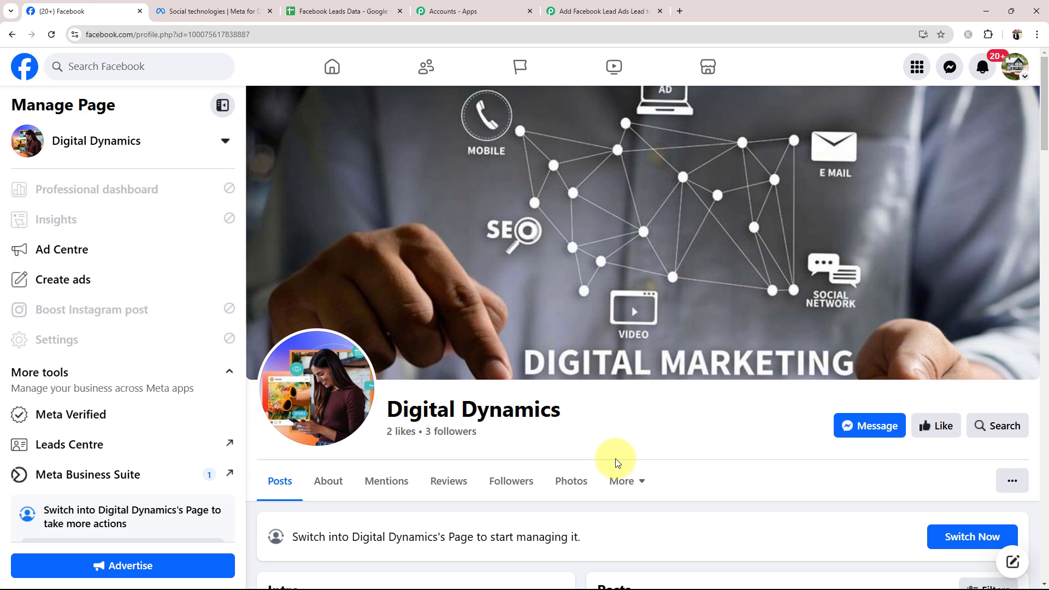
drag(386, 409, 593, 421)
click(593, 420)
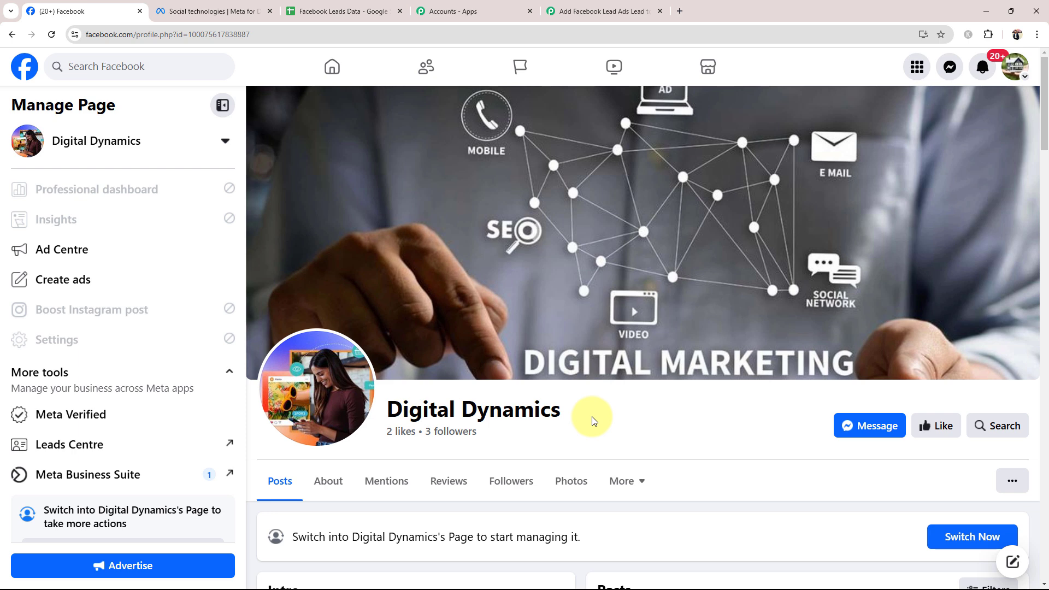
click(336, 9)
click(132, 202)
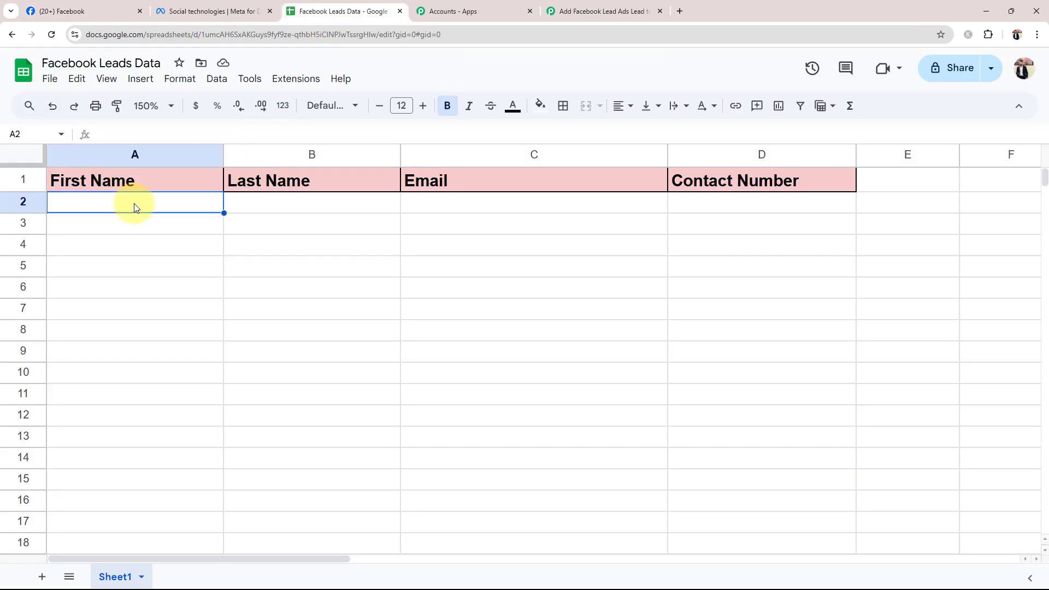
click(311, 209)
click(577, 218)
click(740, 211)
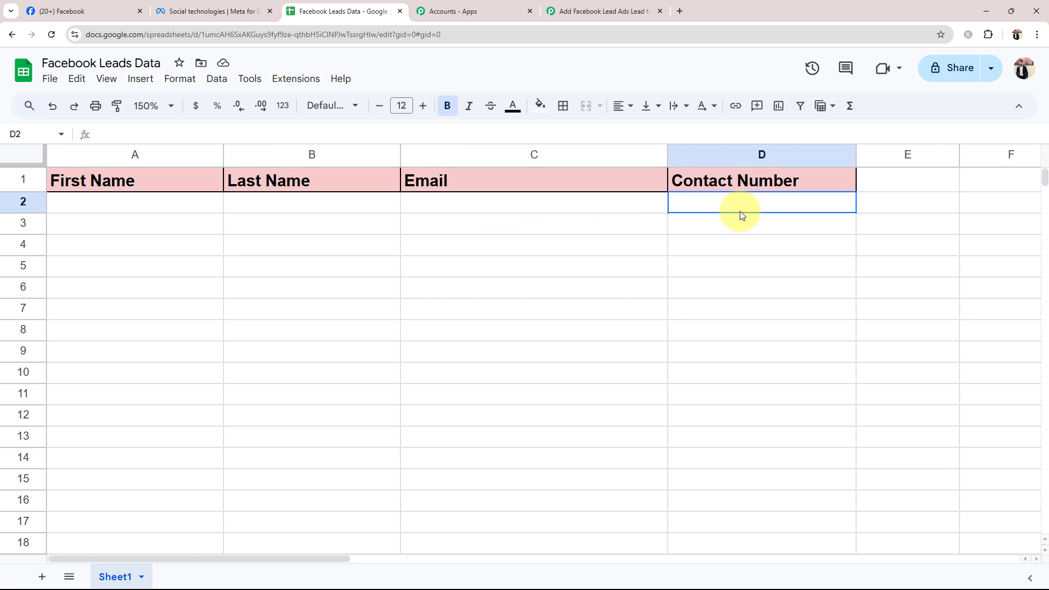
click(468, 302)
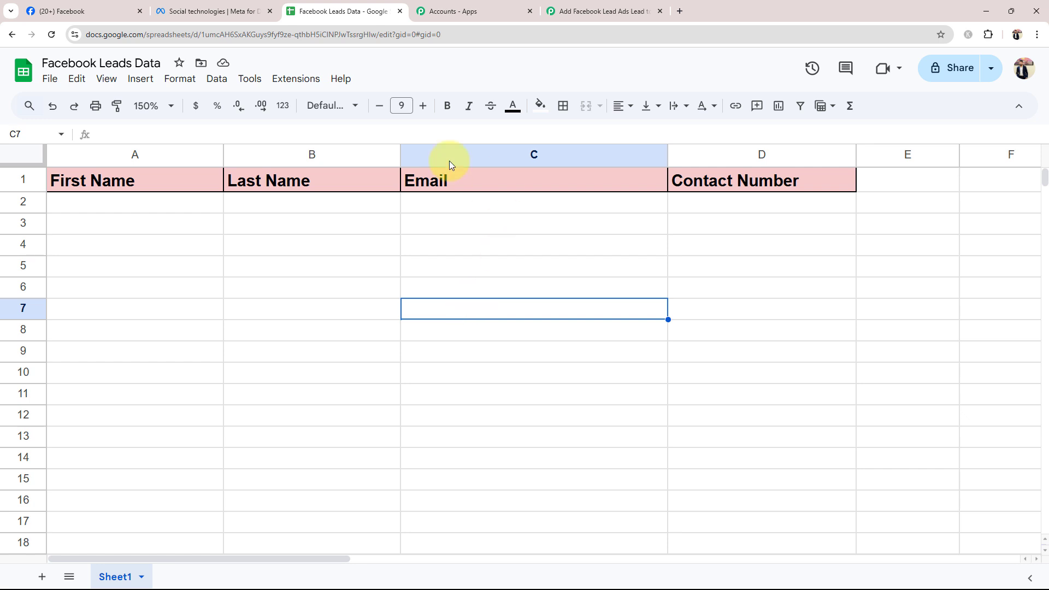
click(77, 6)
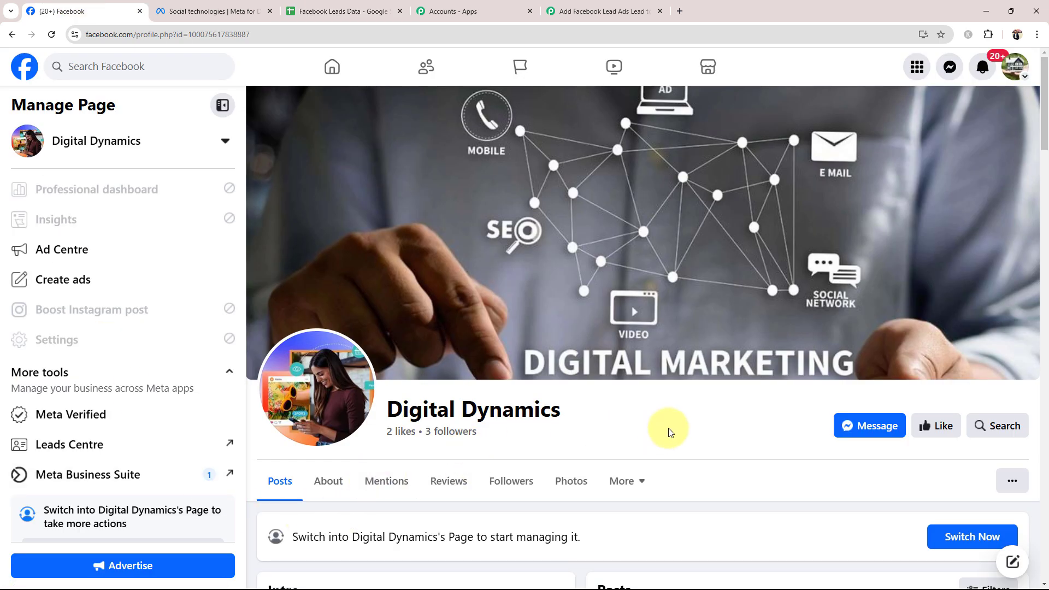
click(345, 11)
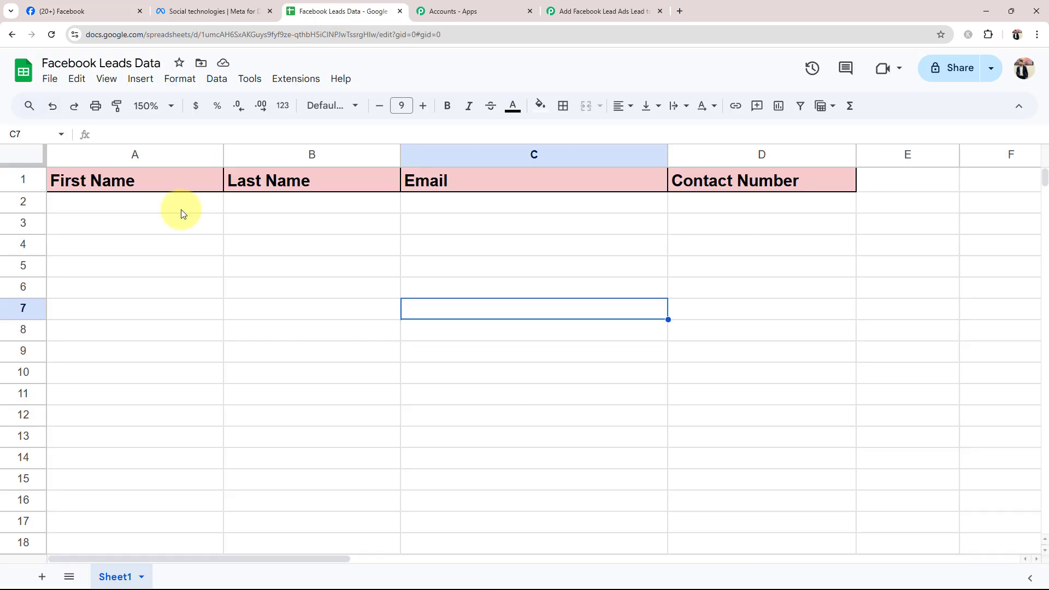
- Switch back to the Pabbly Connect workflow and set its trigger to Facebook Lead Ads with the New Lead Instant event
click(602, 7)
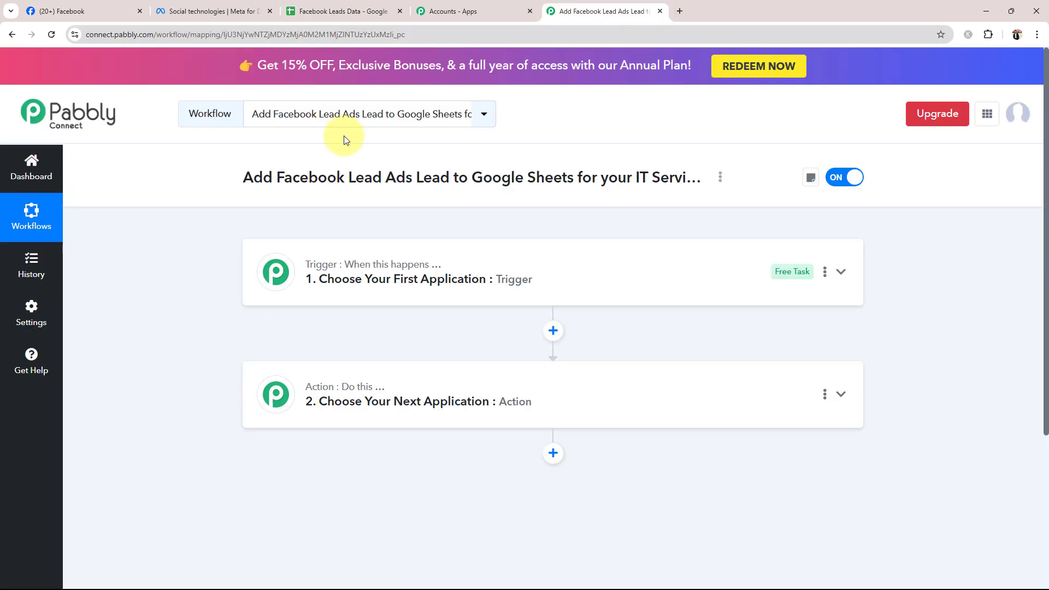
click(344, 282)
scroll(149, 376, down, 2)
scroll(150, 375, down, 2)
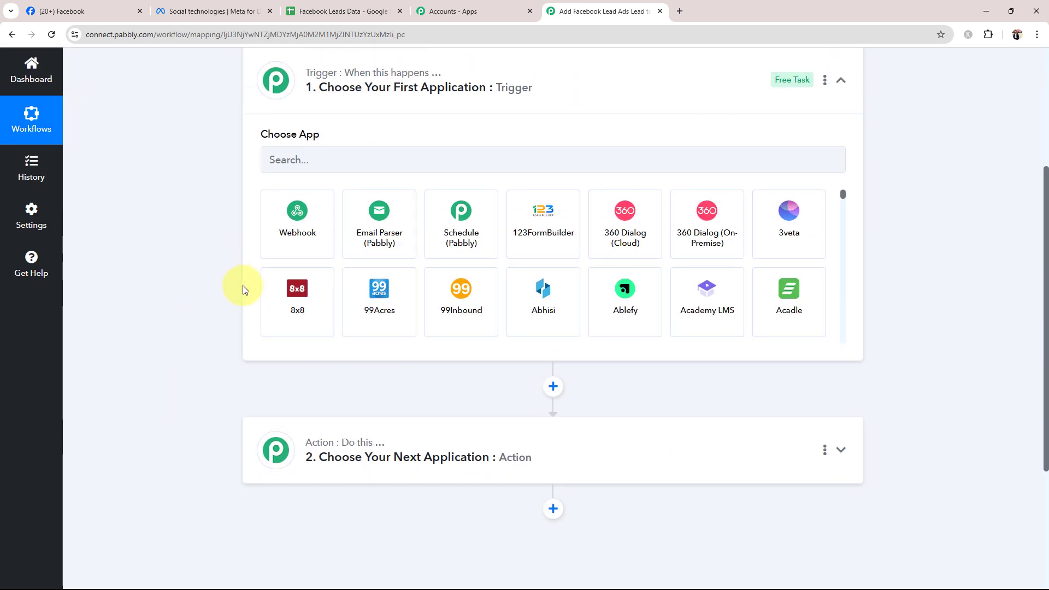
scroll(241, 288, up, 2)
click(318, 241)
text(D)
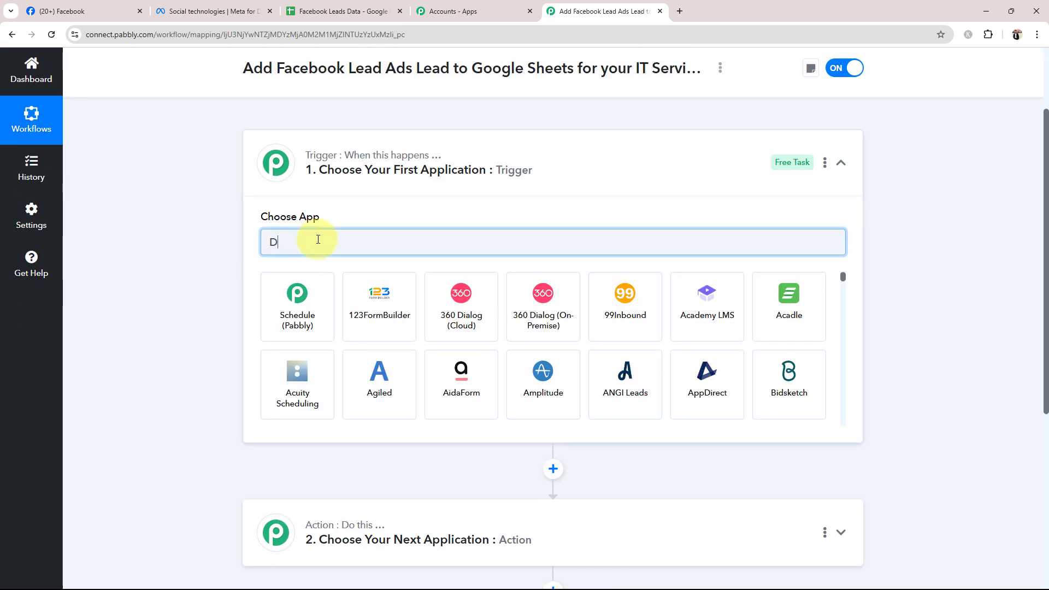
key(BackSpace)
text(Face)
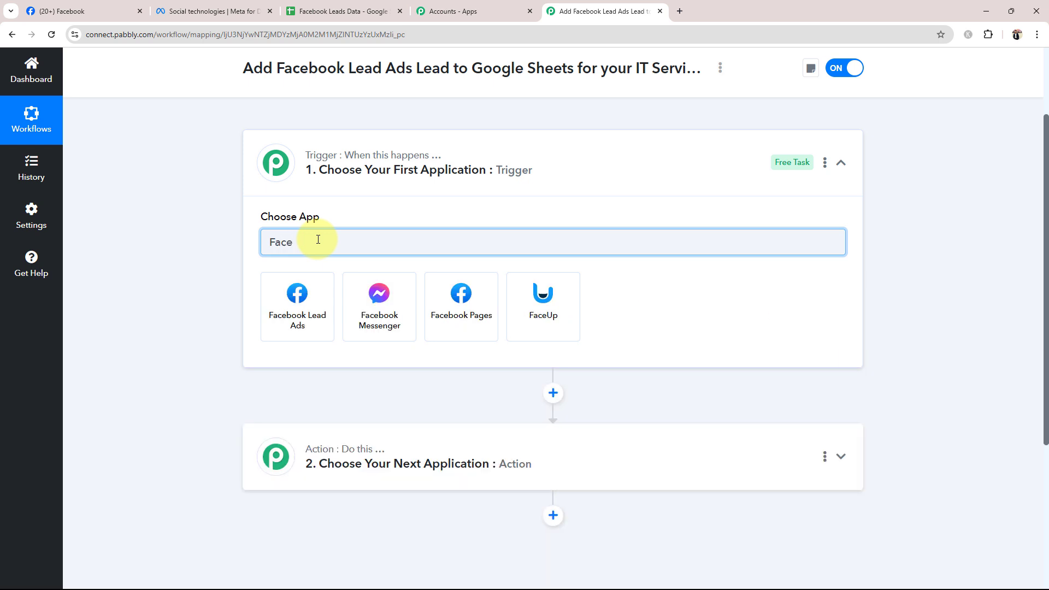
click(299, 290)
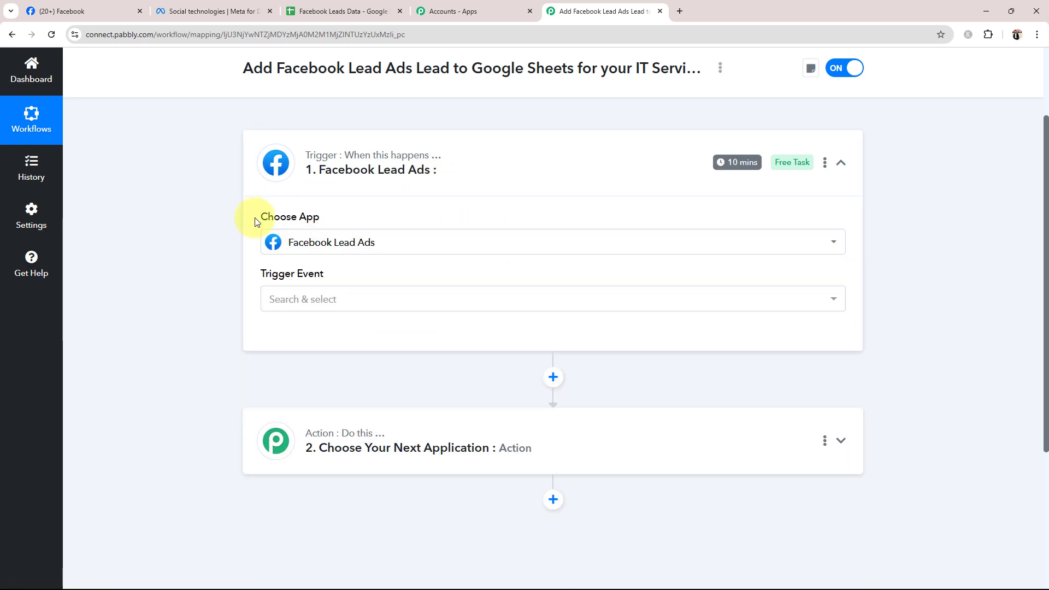
click(330, 301)
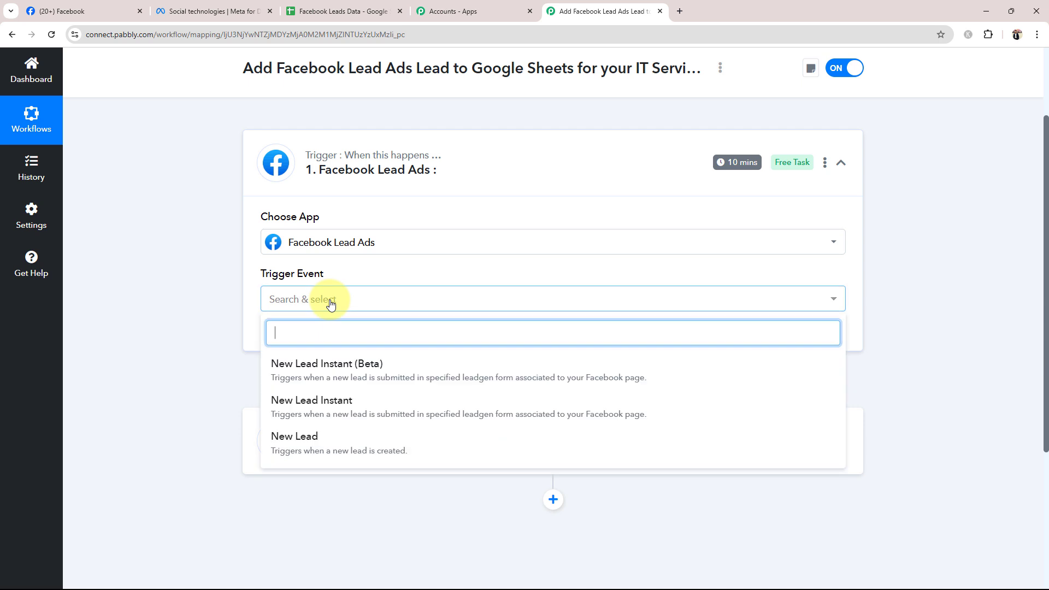
click(342, 403)
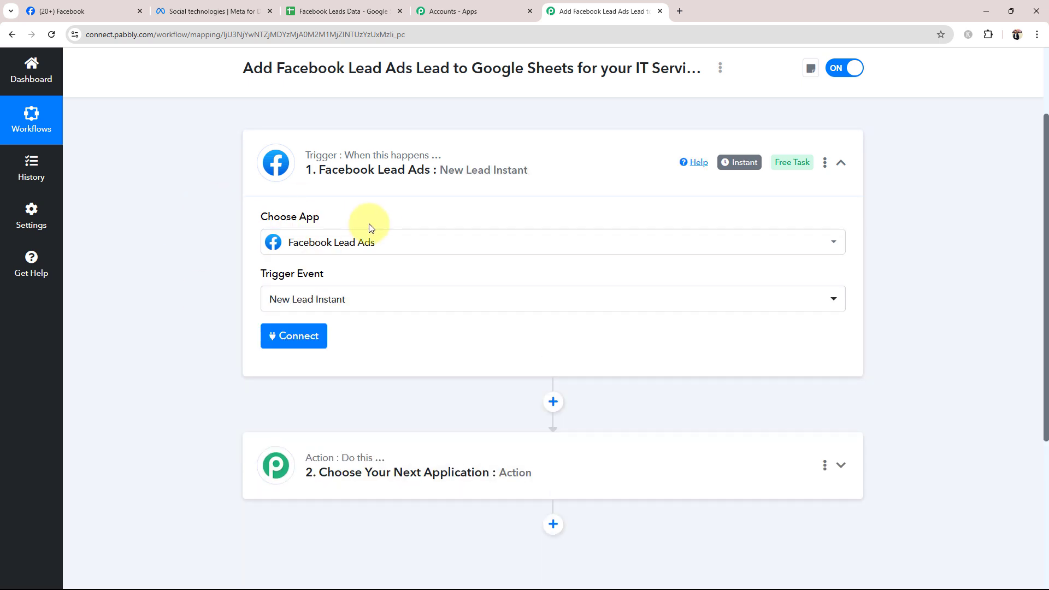
click(588, 162)
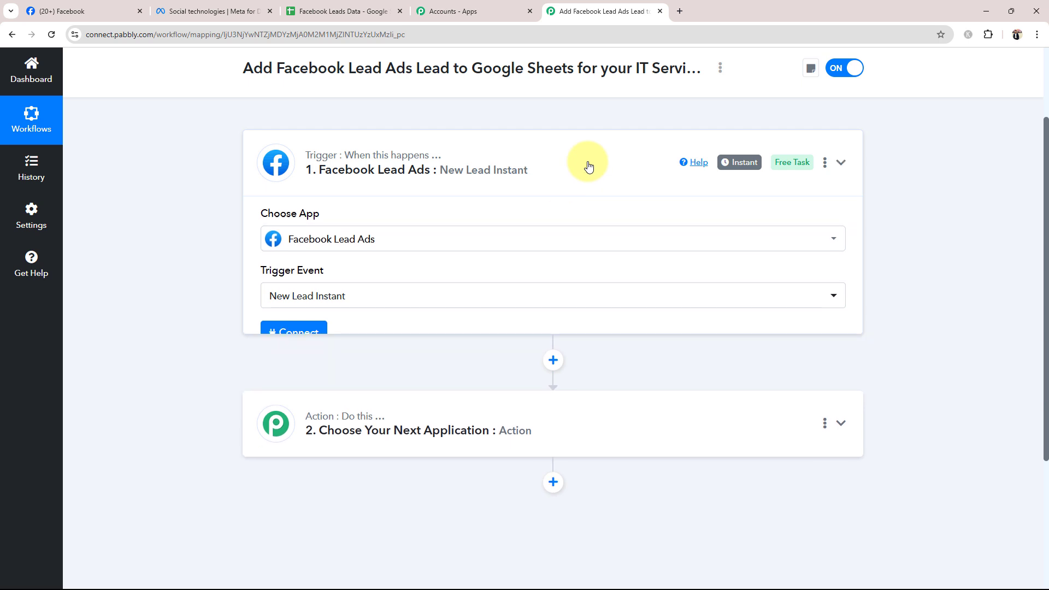
- Set the workflow's action to Google Sheets with the Add New Row event
click(321, 295)
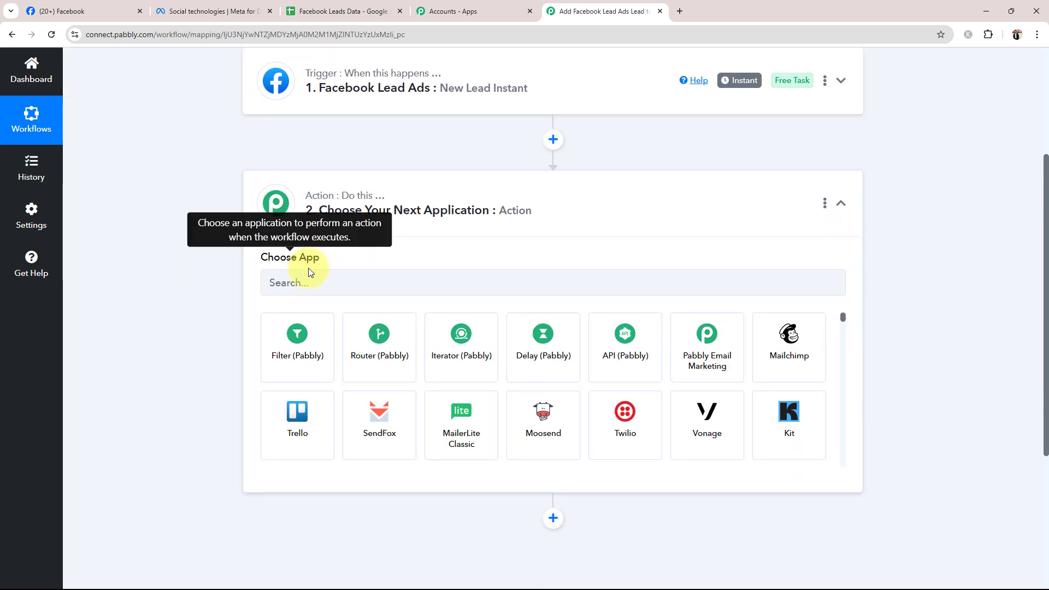
click(310, 280)
text(Googlr)
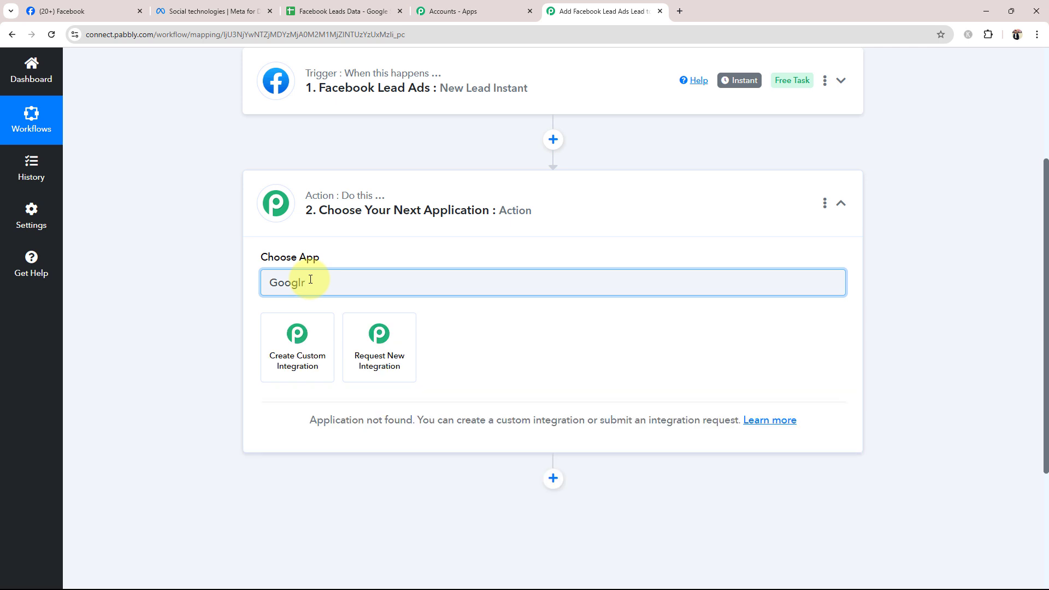
key(BackSpace)
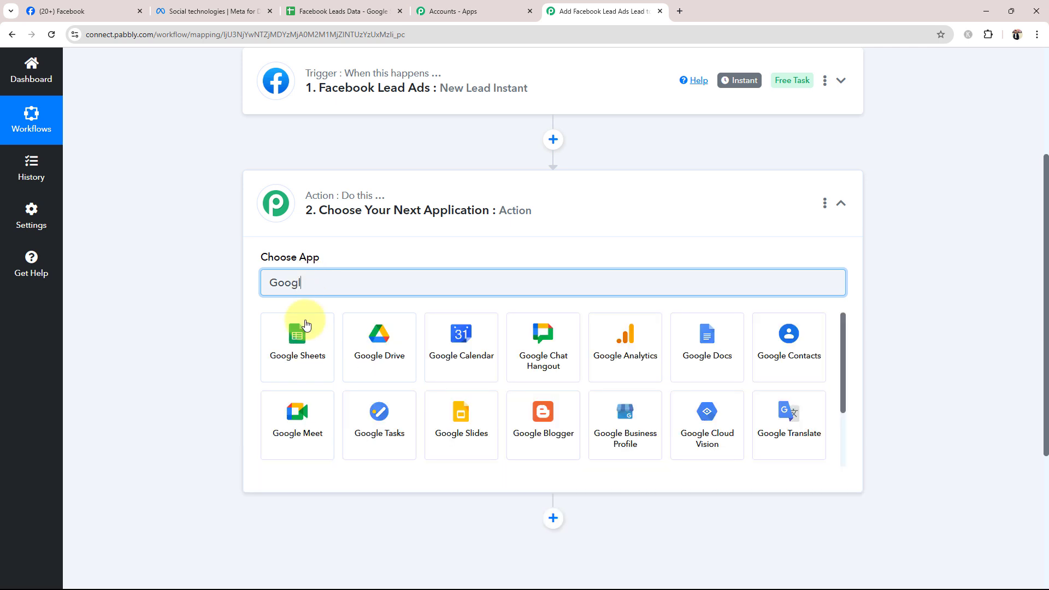
click(300, 335)
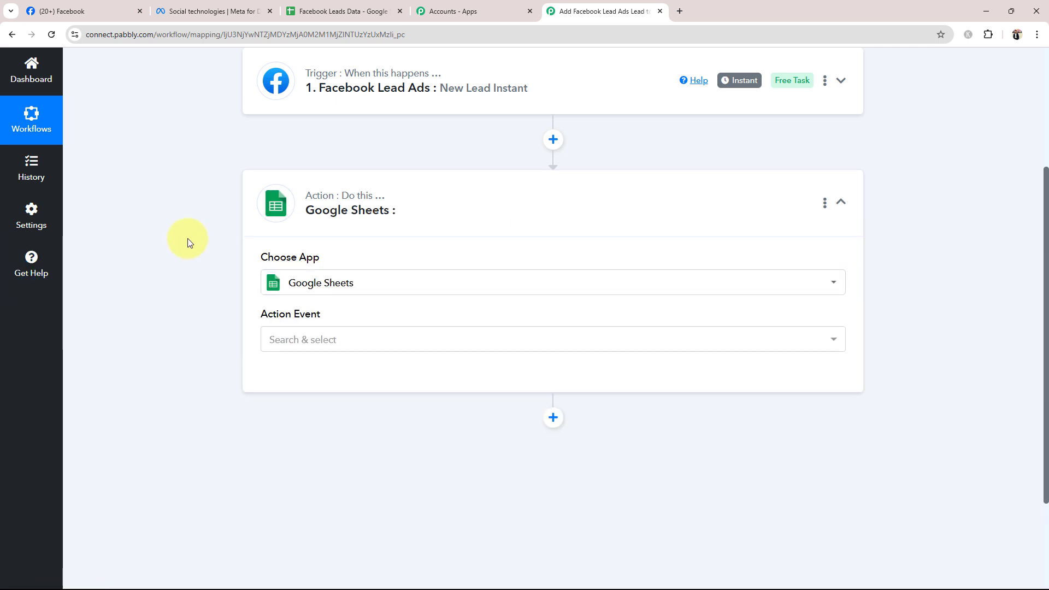
click(300, 340)
click(284, 145)
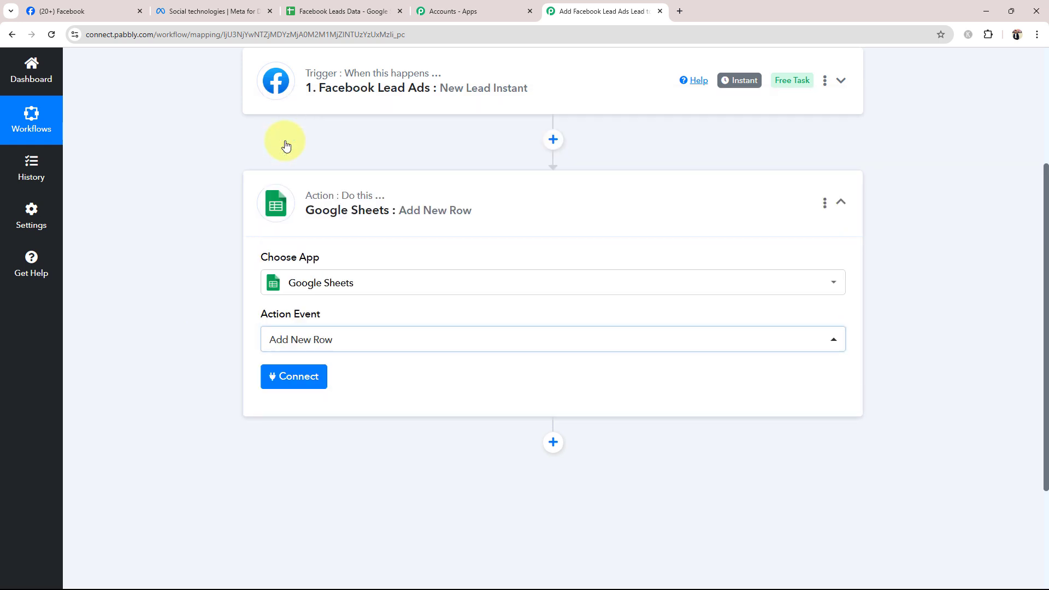
- Add a new Facebook Lead Ads connection to the trigger and authorize it with the previously used Facebook login
scroll(208, 298, up, 3)
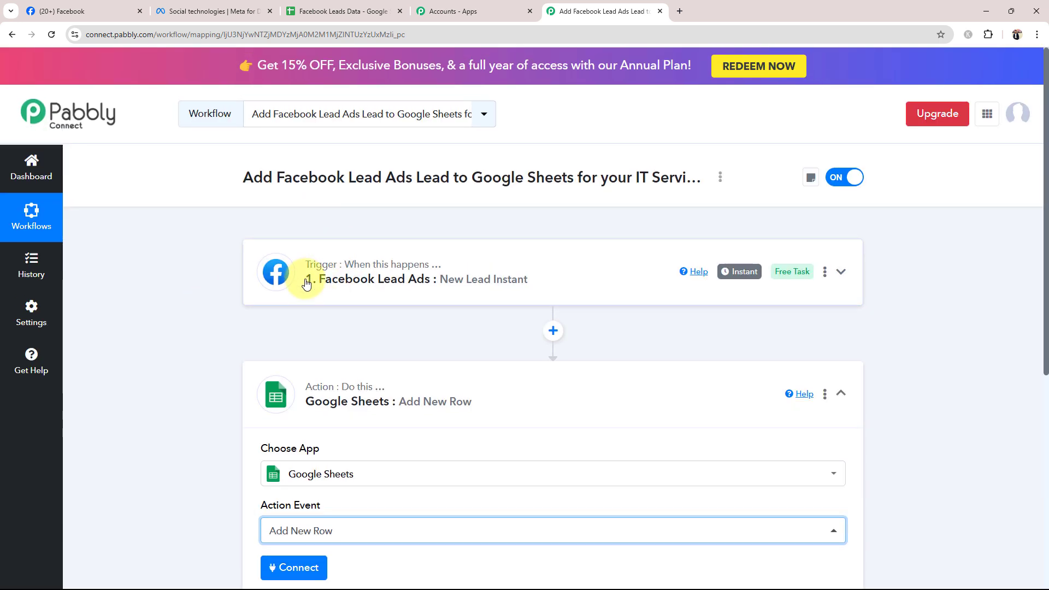
click(438, 404)
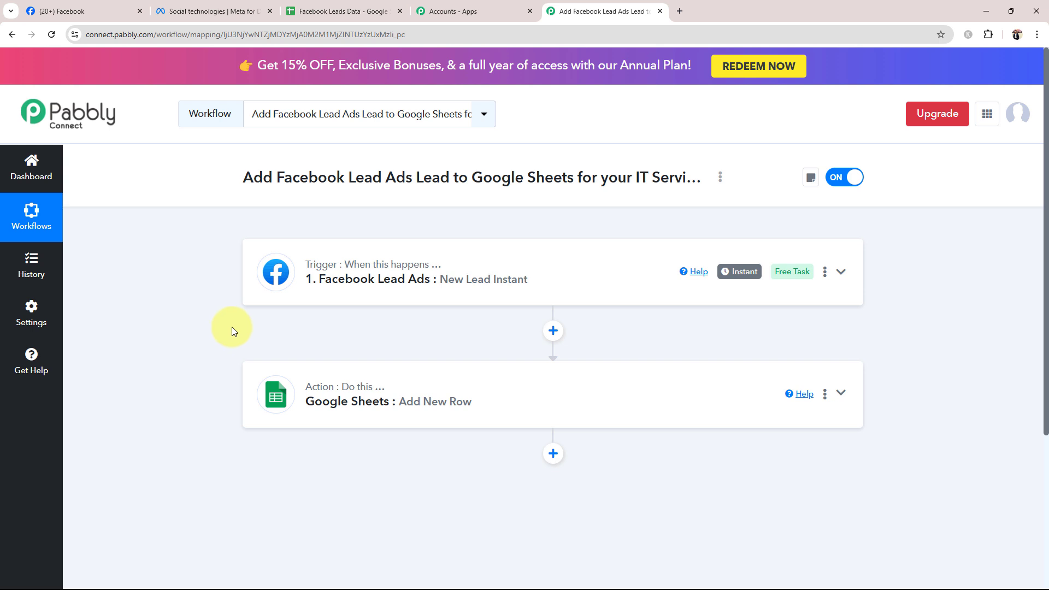
click(309, 295)
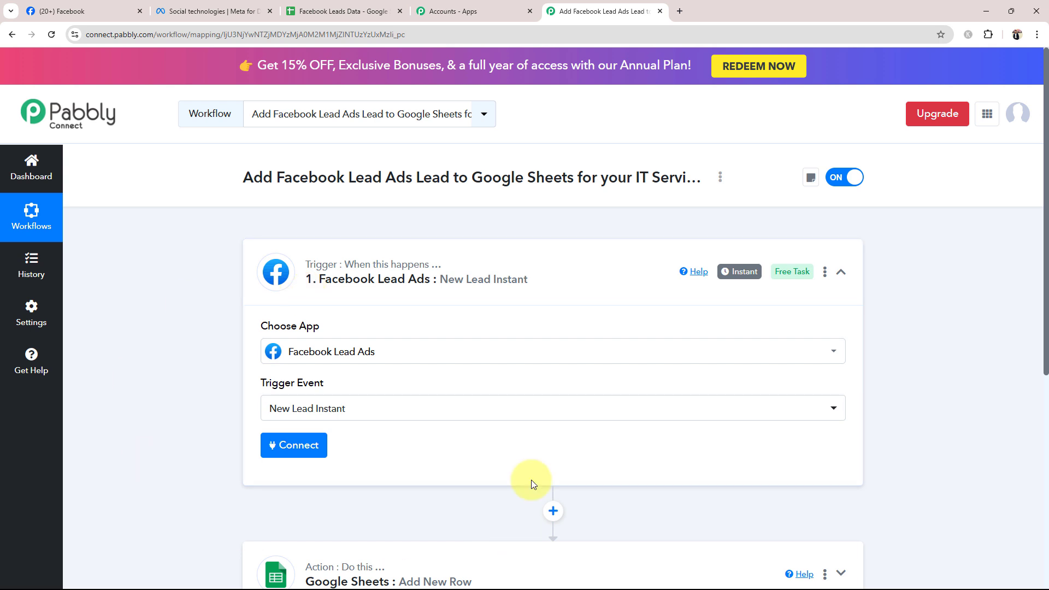
click(306, 456)
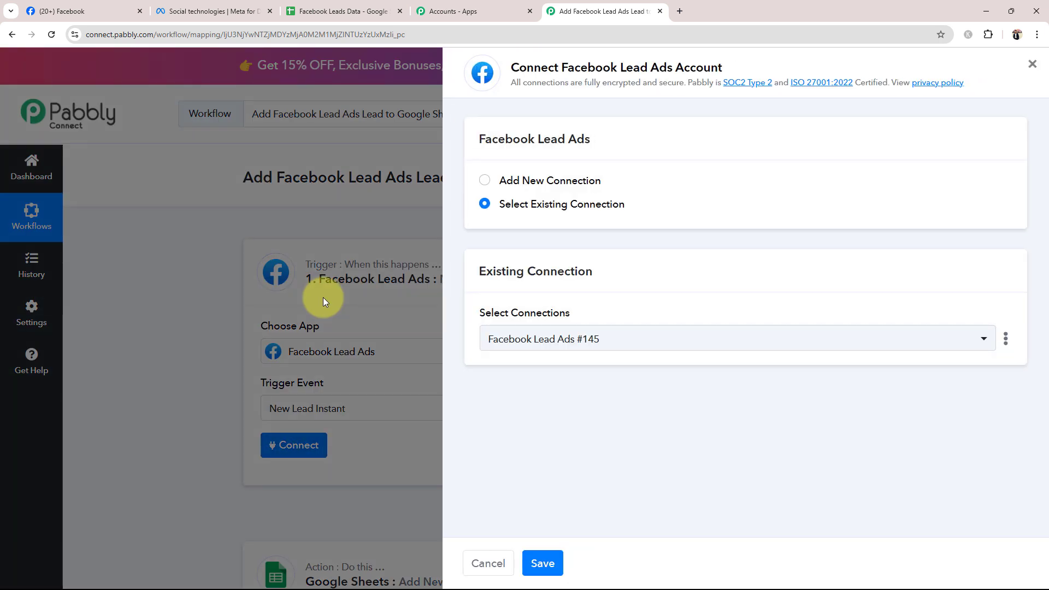
click(483, 181)
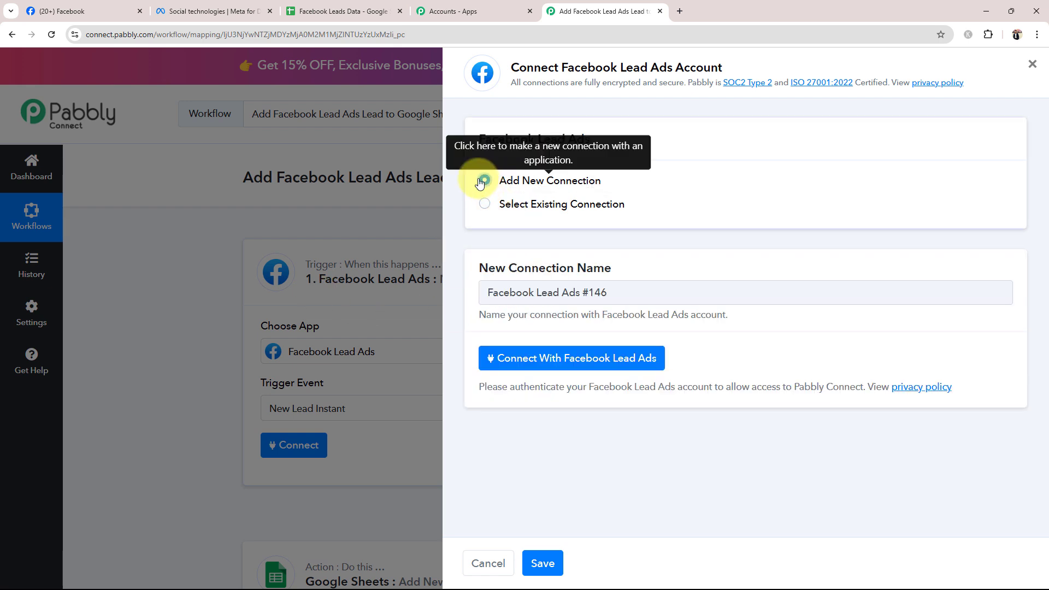
click(486, 359)
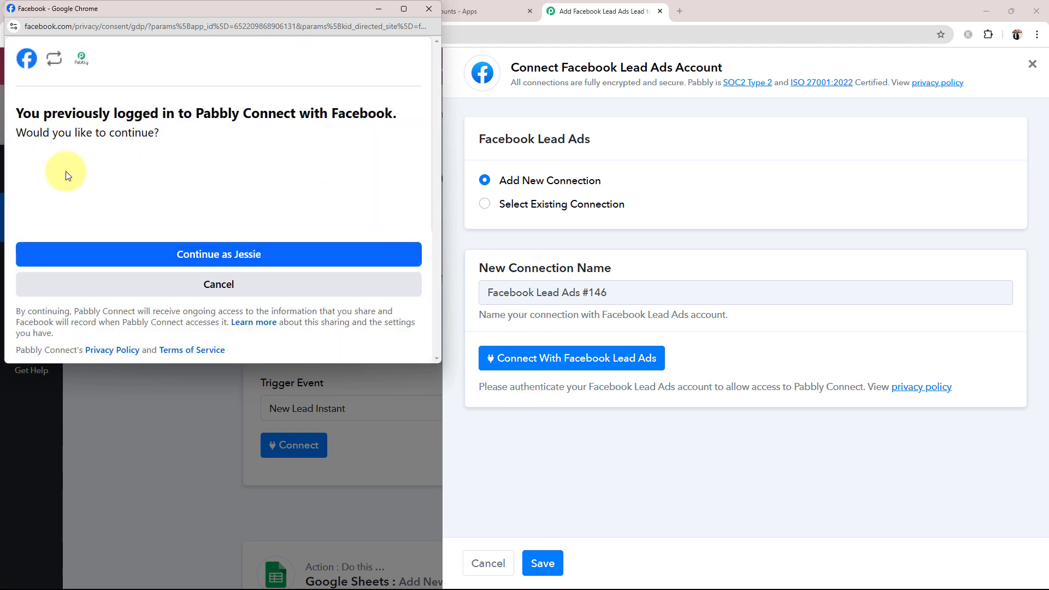
click(216, 253)
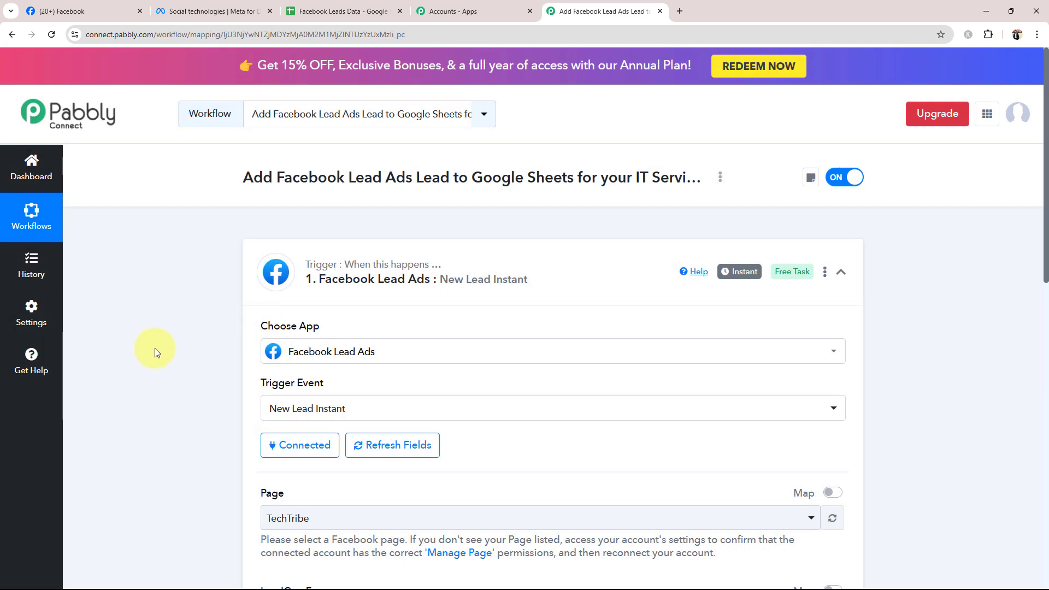
- Set the trigger's Facebook page to Digital Dynamics
scroll(155, 348, down, 5)
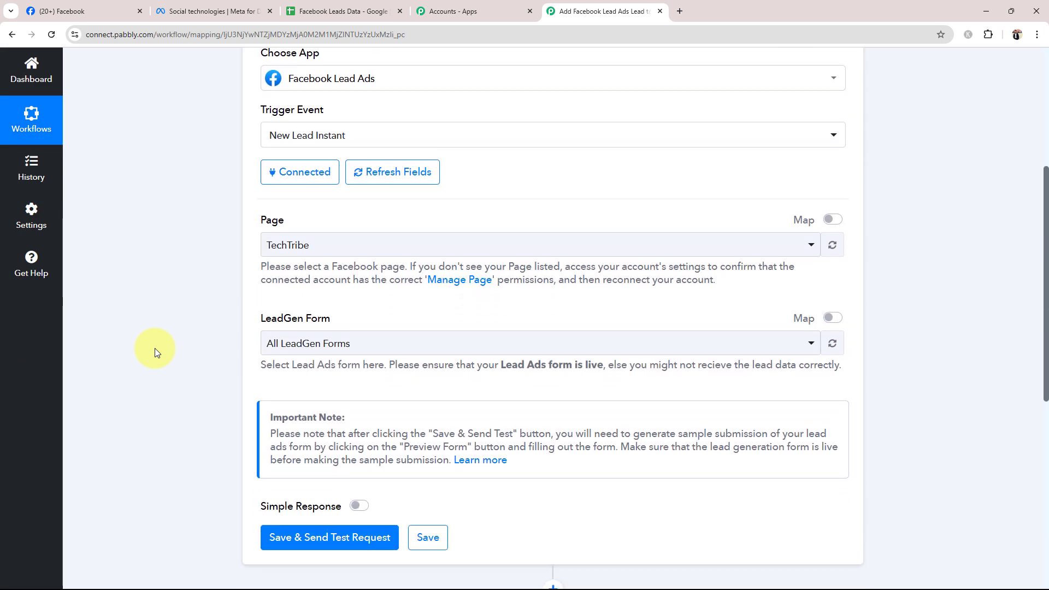
scroll(155, 348, up, 2)
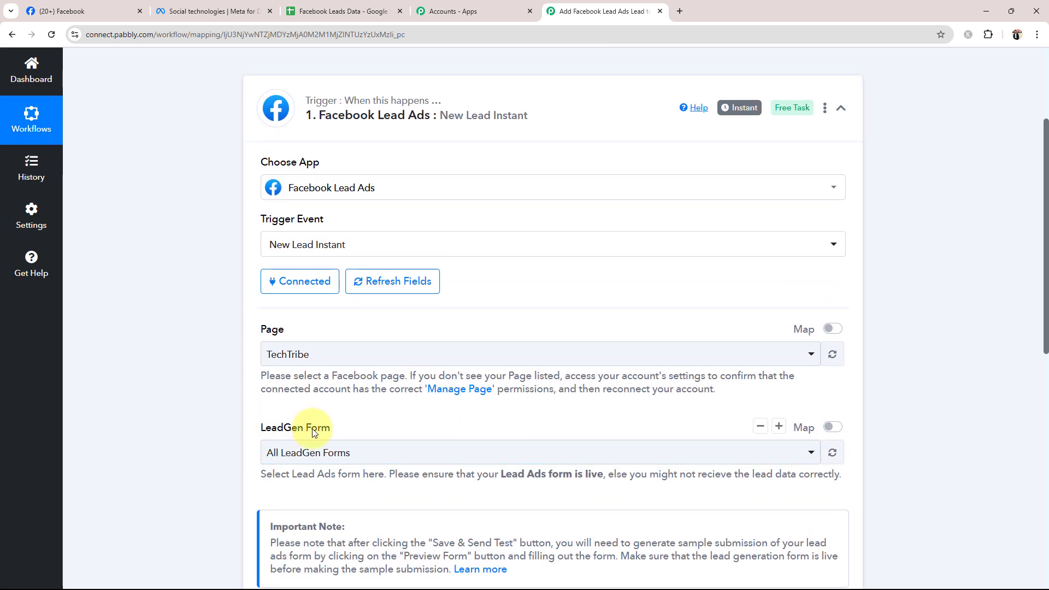
click(277, 353)
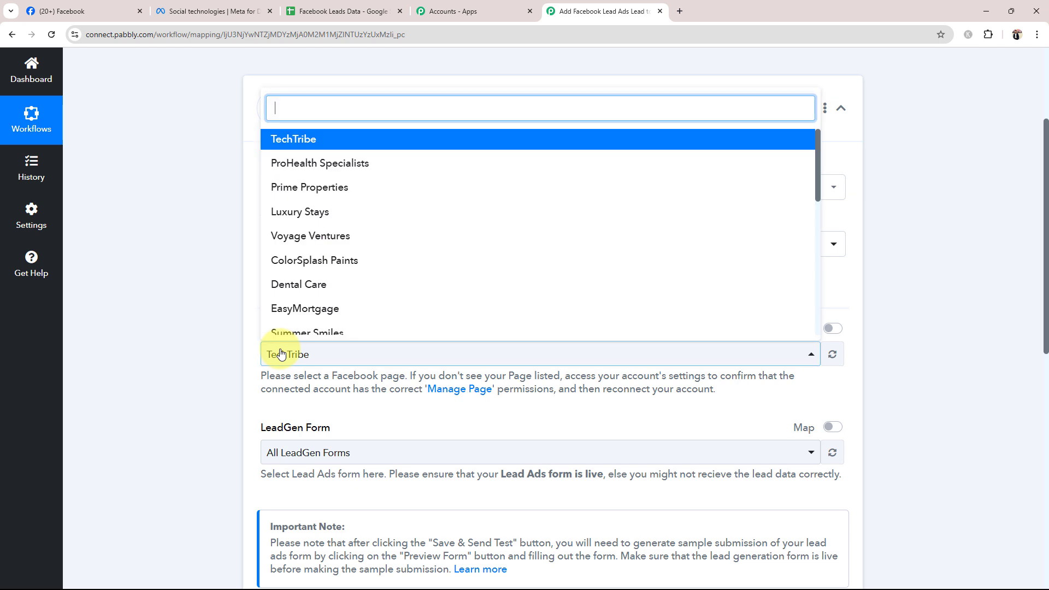
scroll(292, 227, down, 5)
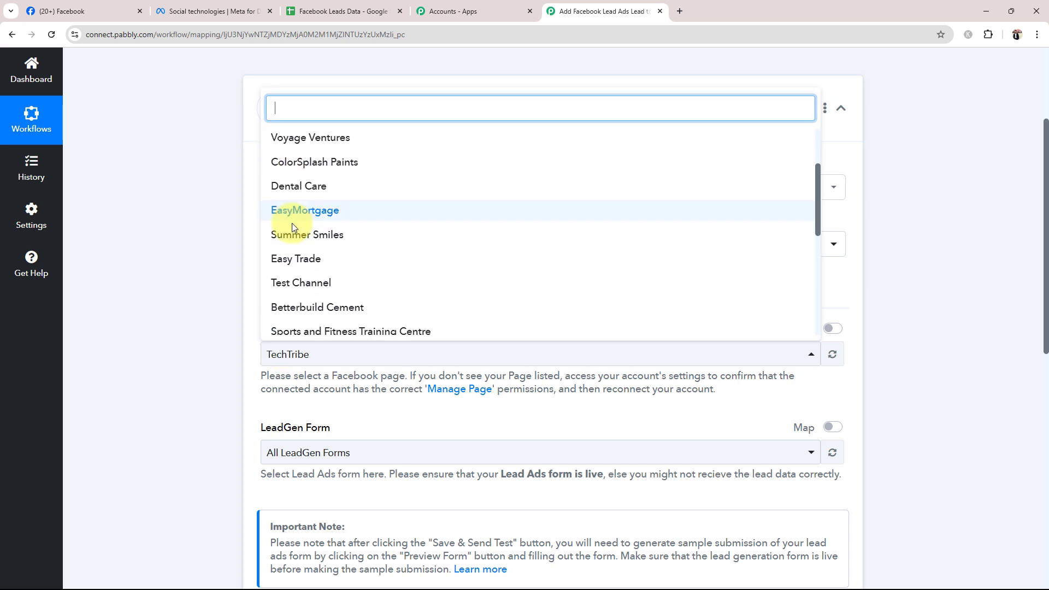
scroll(293, 229, down, 8)
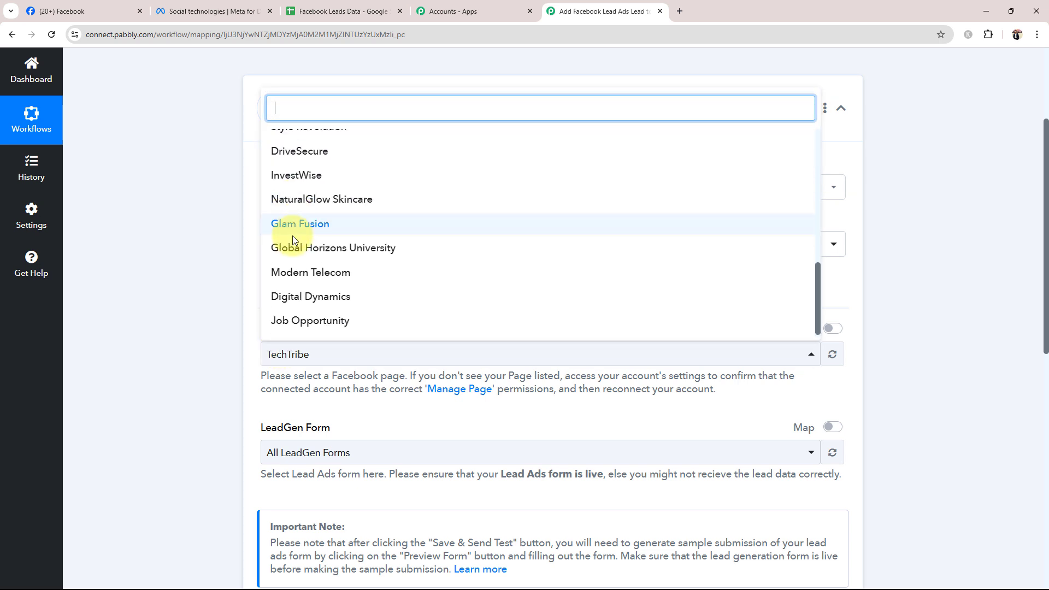
click(300, 521)
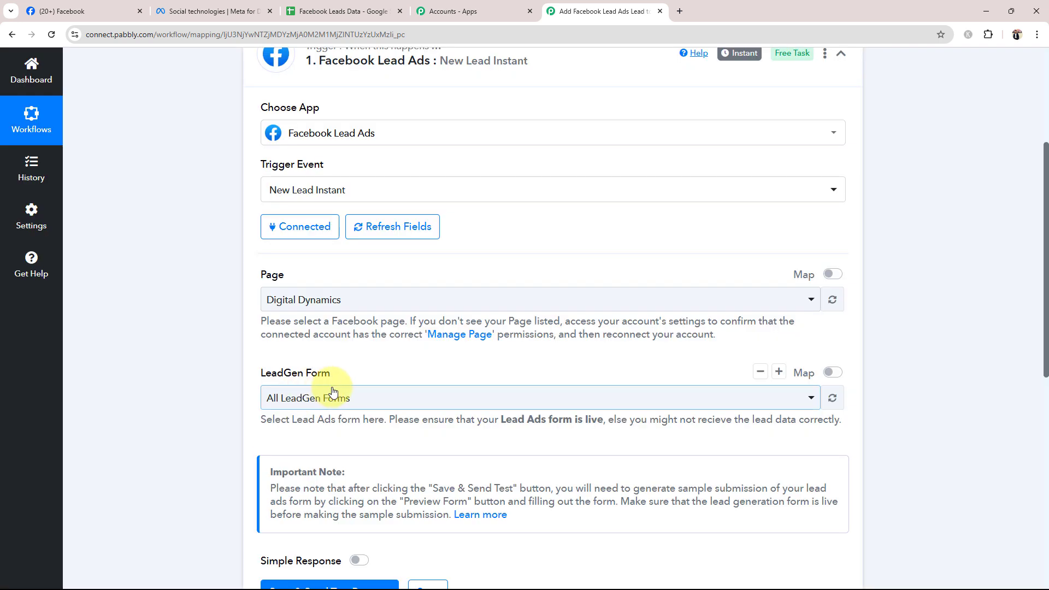
- Set the trigger's LeadGen form to Enquiry Form
scroll(214, 339, down, 4)
click(288, 226)
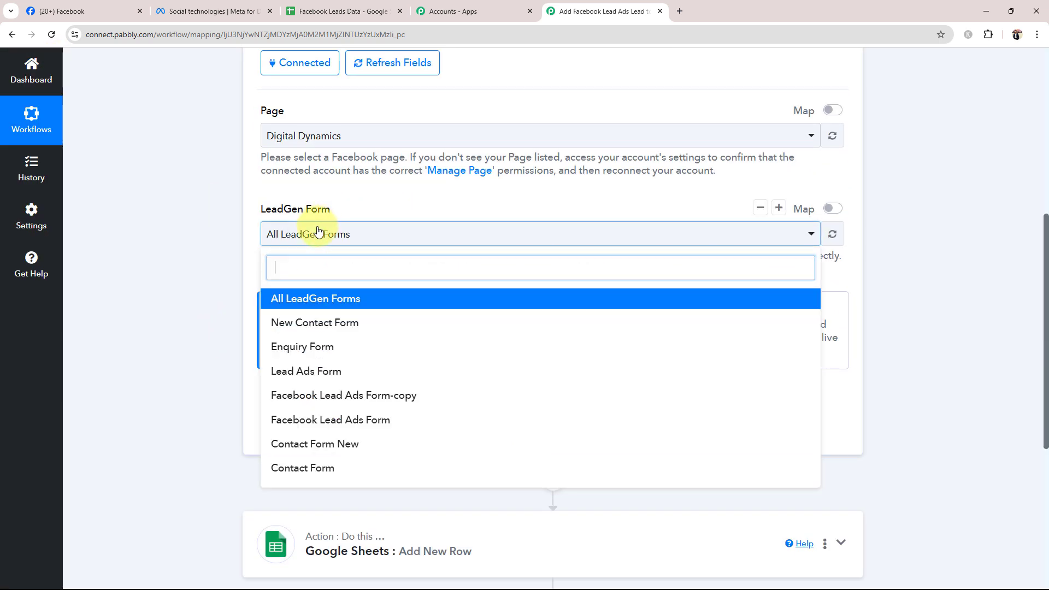
scroll(306, 382, down, 1)
scroll(329, 409, down, 1)
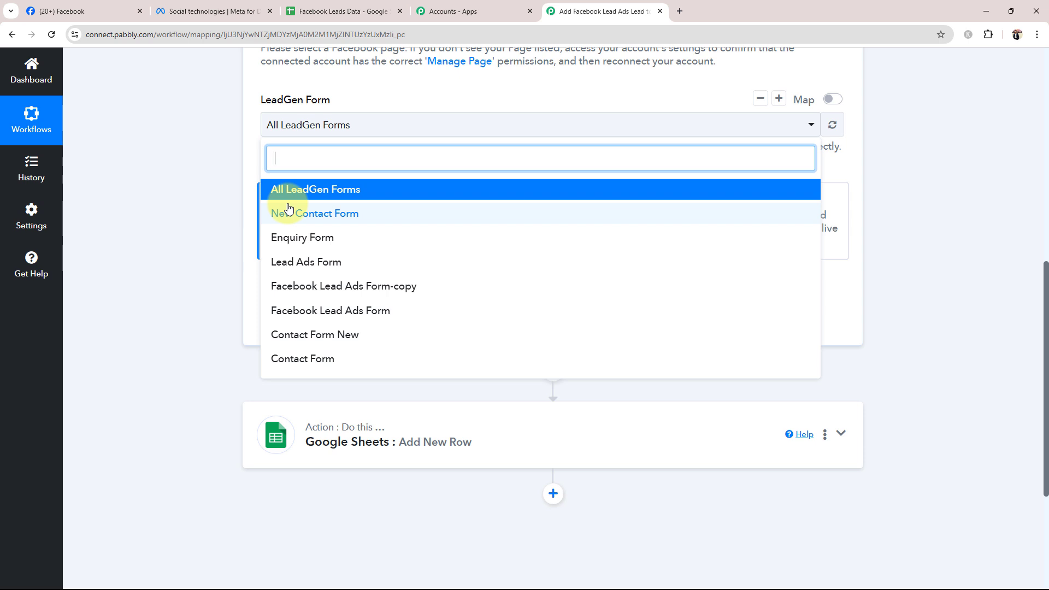
click(295, 245)
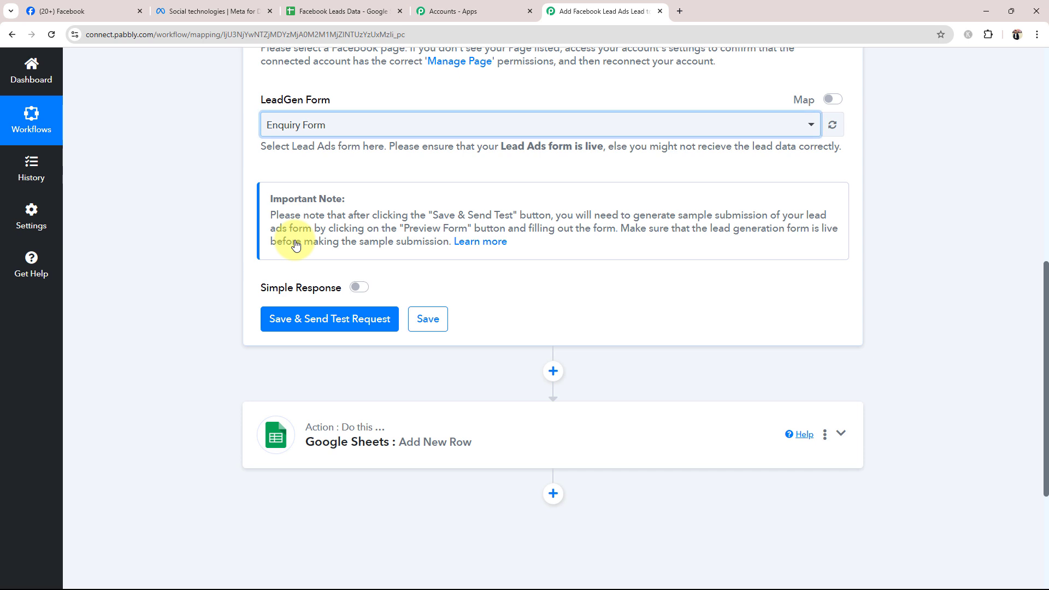
scroll(254, 238, up, 1)
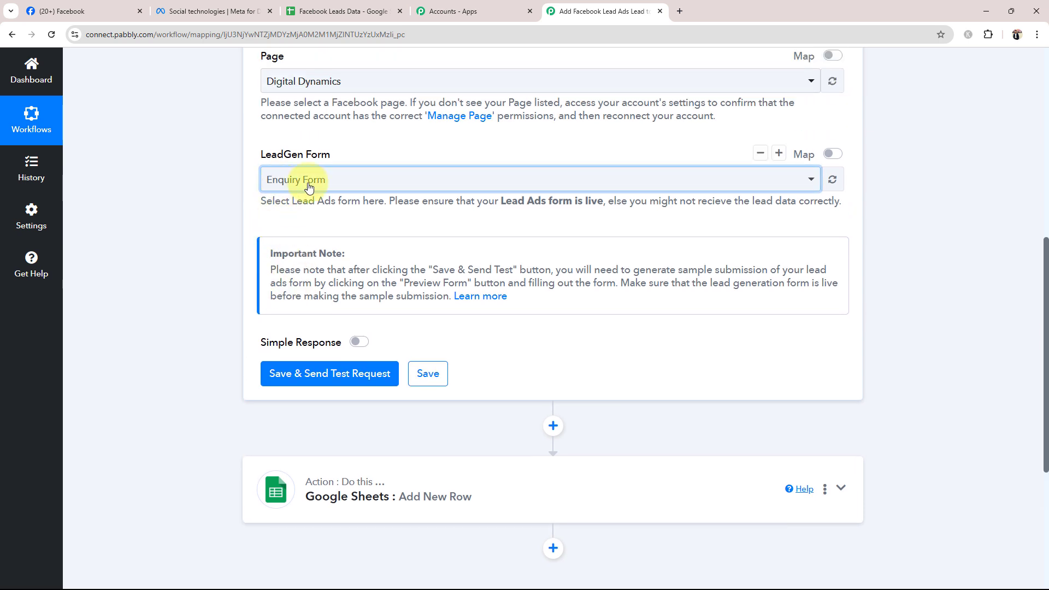
- Check the Digital Dynamics page name on Facebook and return to the Pabbly Connect workflow
click(109, 5)
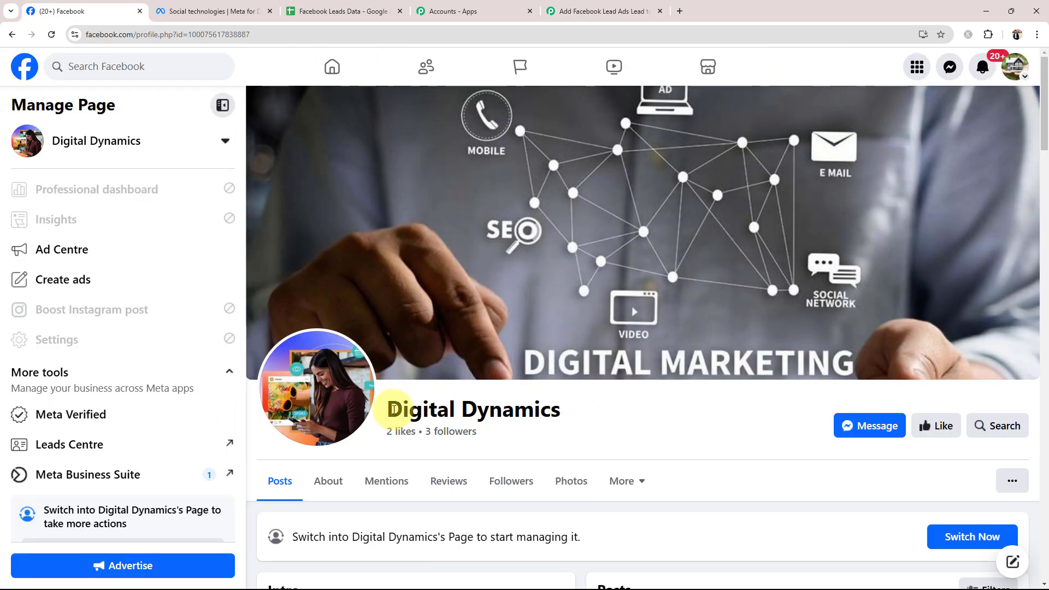
drag(403, 409, 580, 406)
click(581, 406)
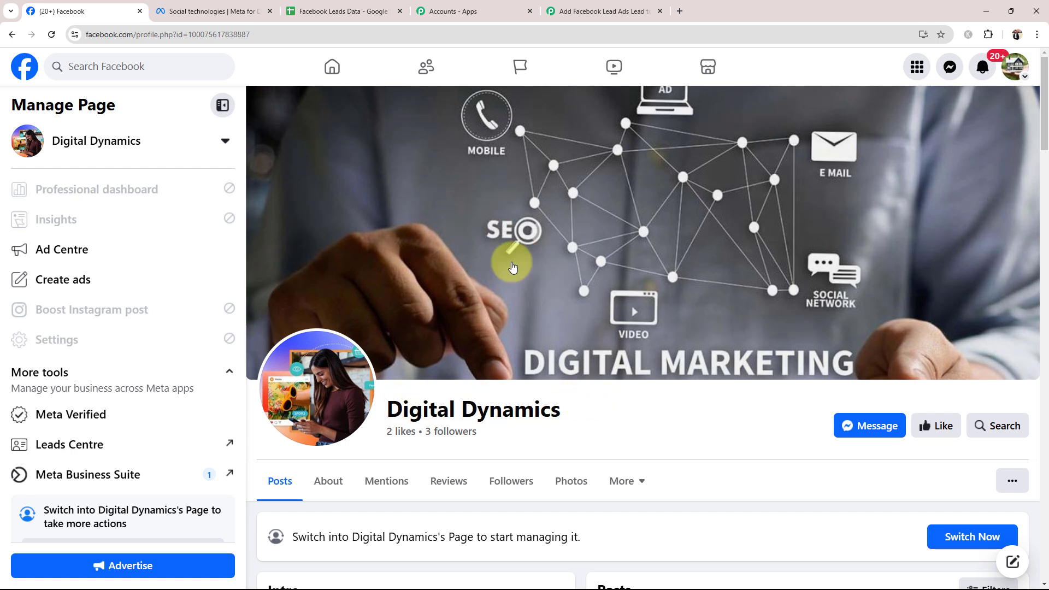
click(594, 5)
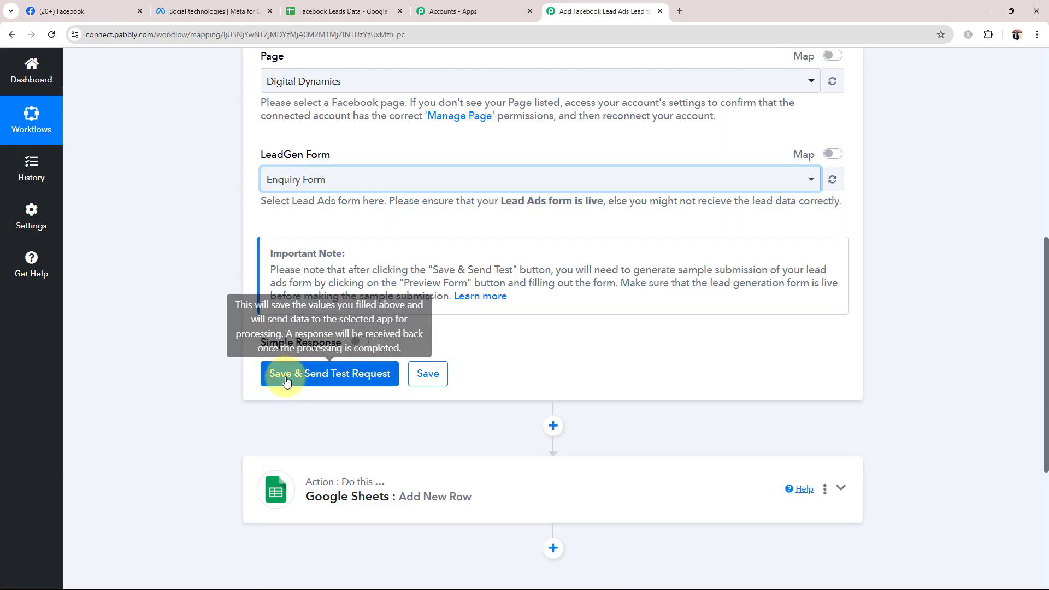
- Set the trigger's LeadGen form to New Contact Form, then save the trigger and send a test request
click(304, 178)
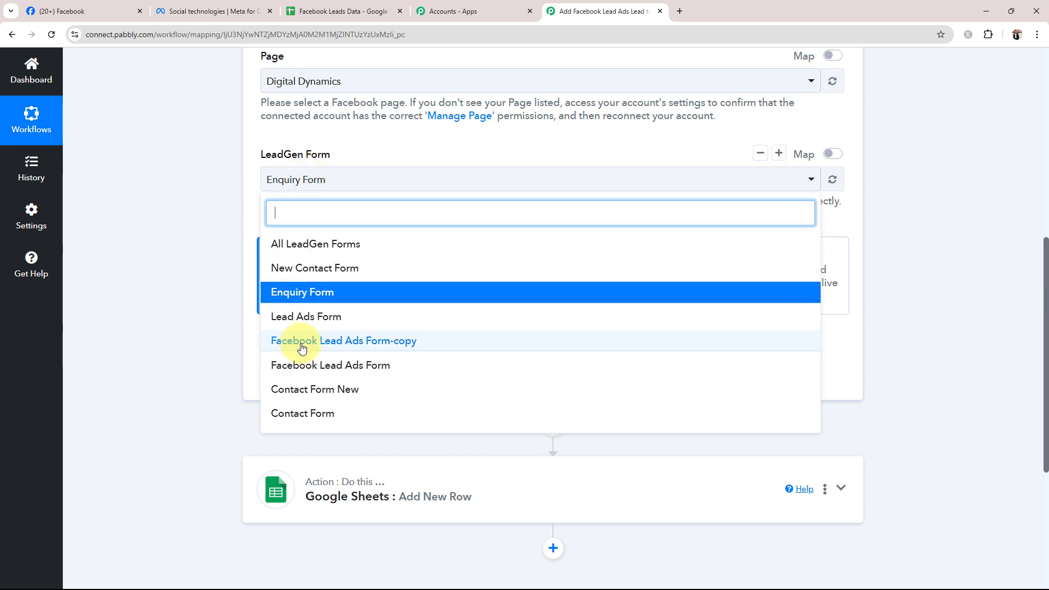
click(295, 292)
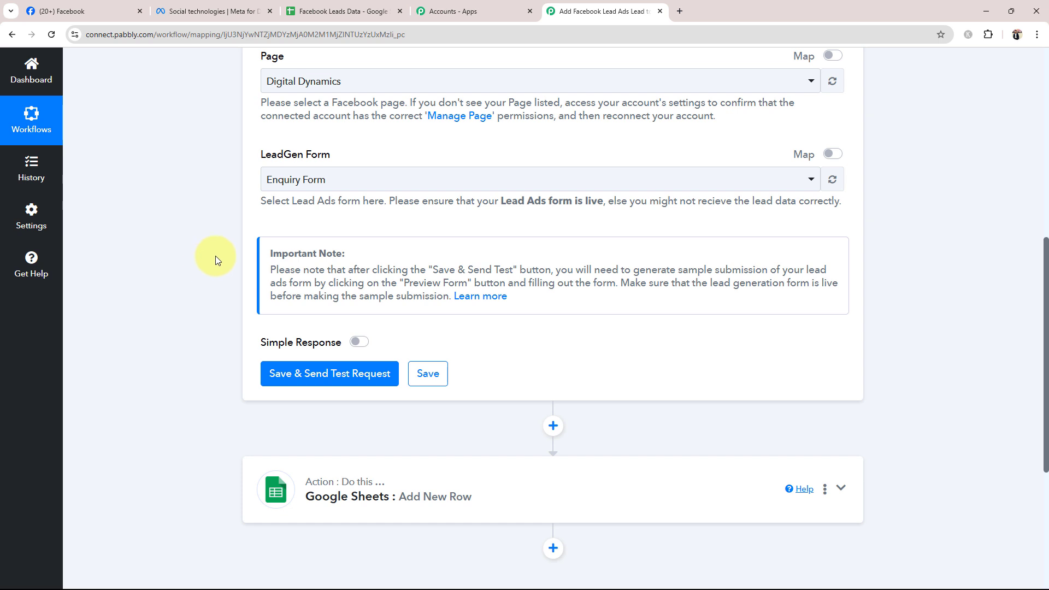
click(285, 188)
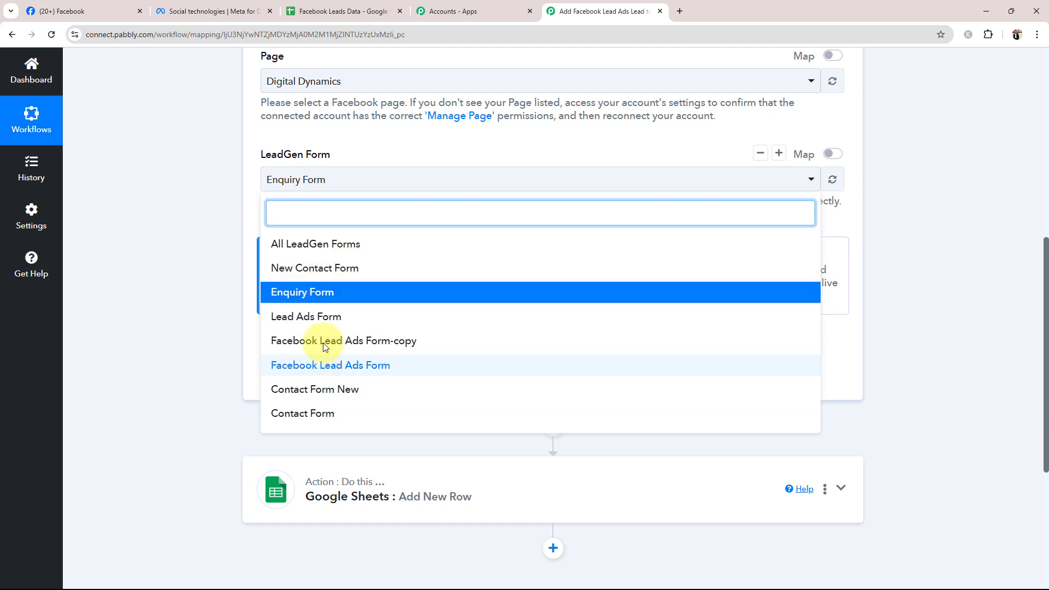
click(211, 345)
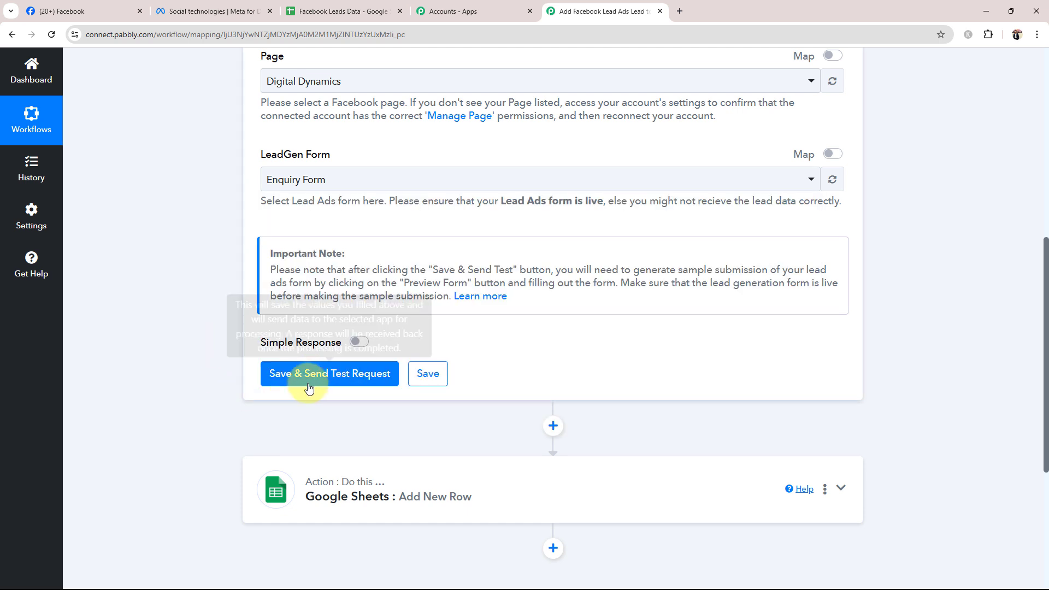
click(274, 182)
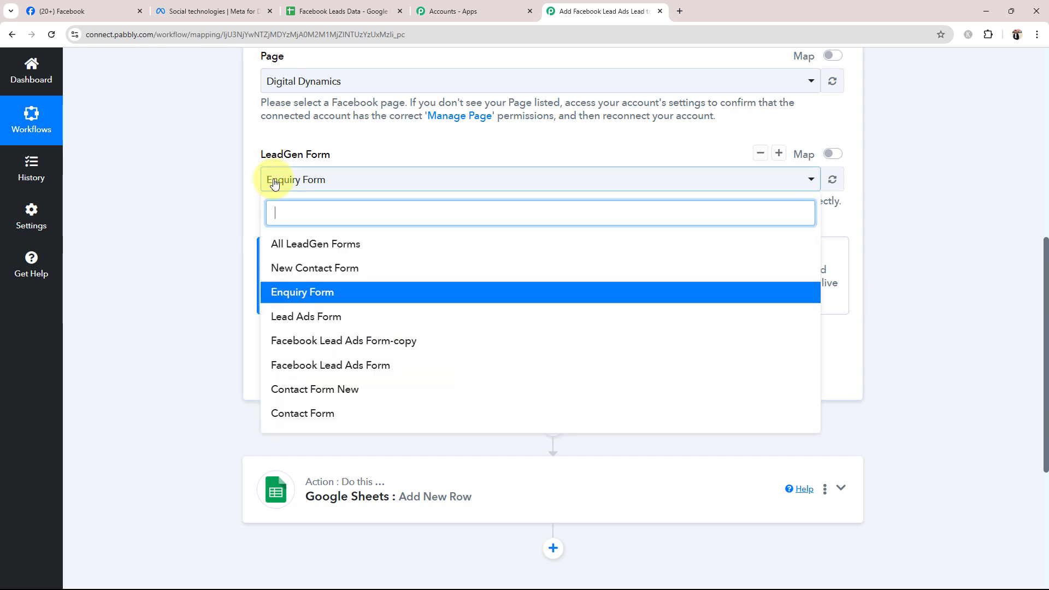
click(279, 268)
scroll(229, 227, up, 2)
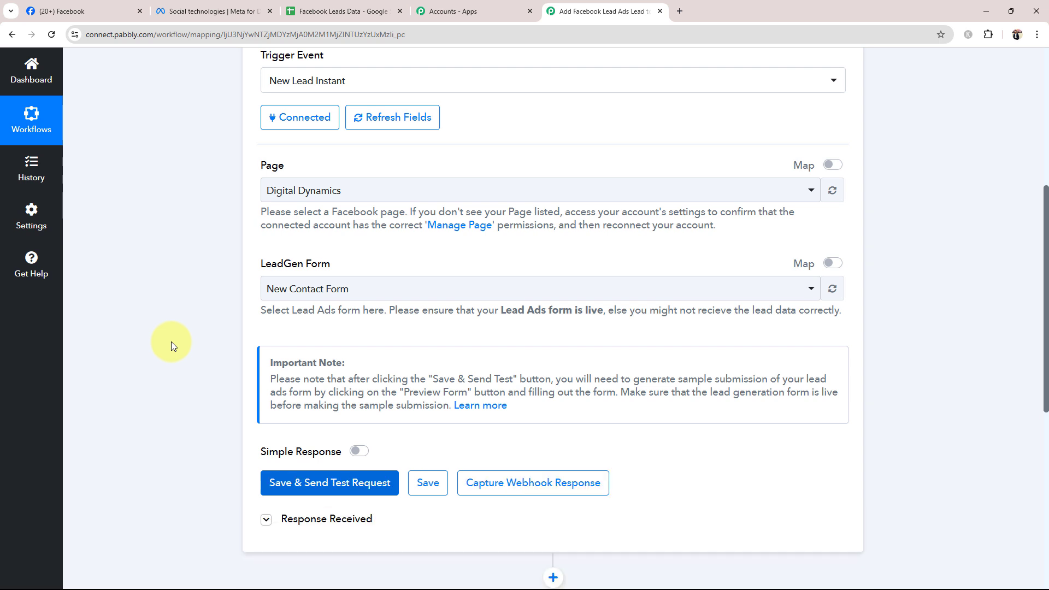
scroll(171, 342, down, 2)
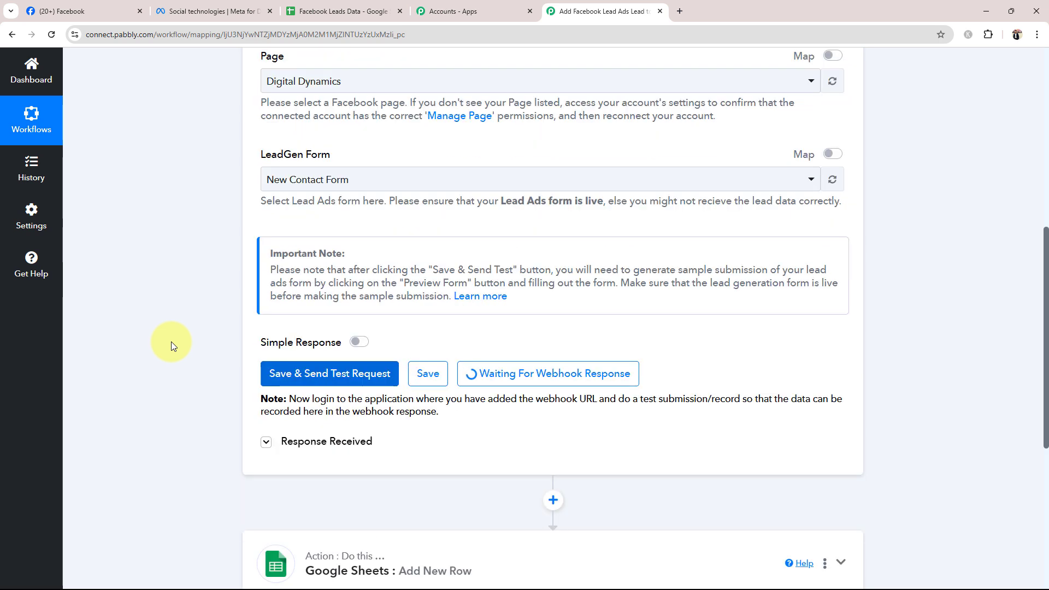
- Read the trigger's note about making a test submission for the webhook response
triple_click(314, 398)
click(674, 431)
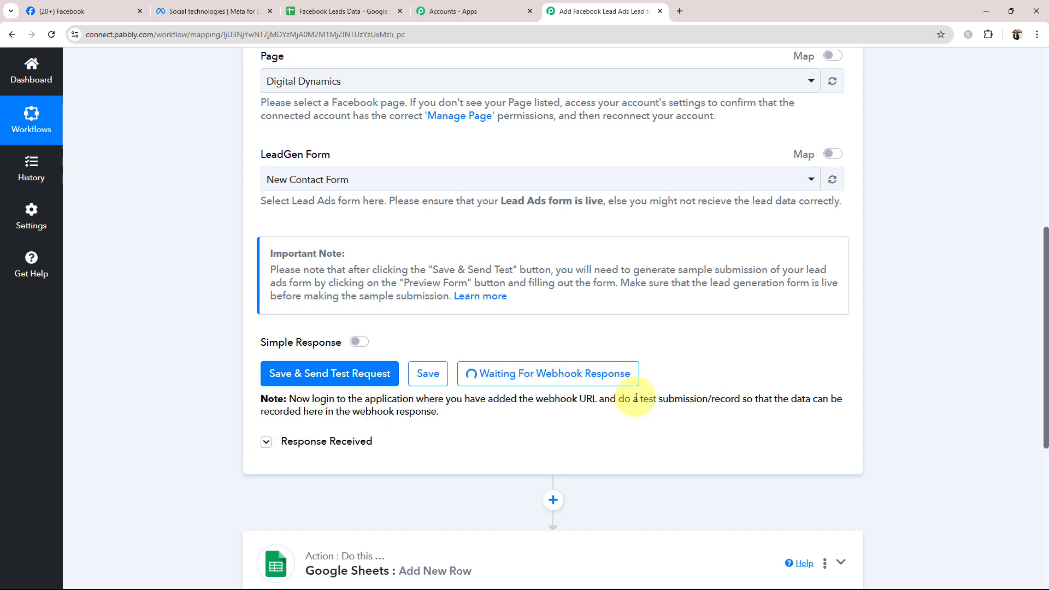
drag(642, 401, 730, 403)
click(733, 363)
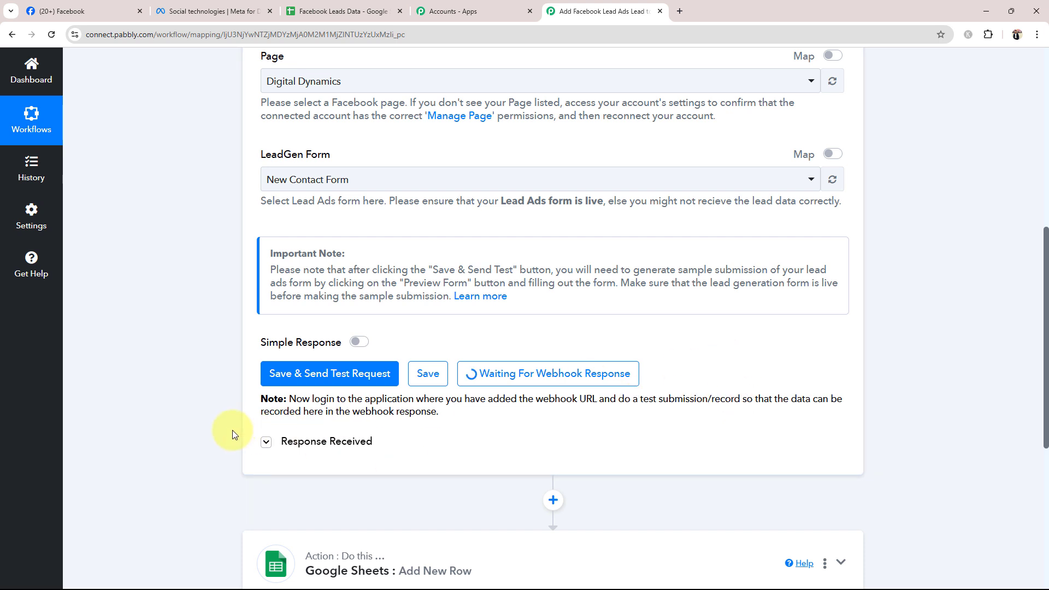
scroll(231, 431, up, 2)
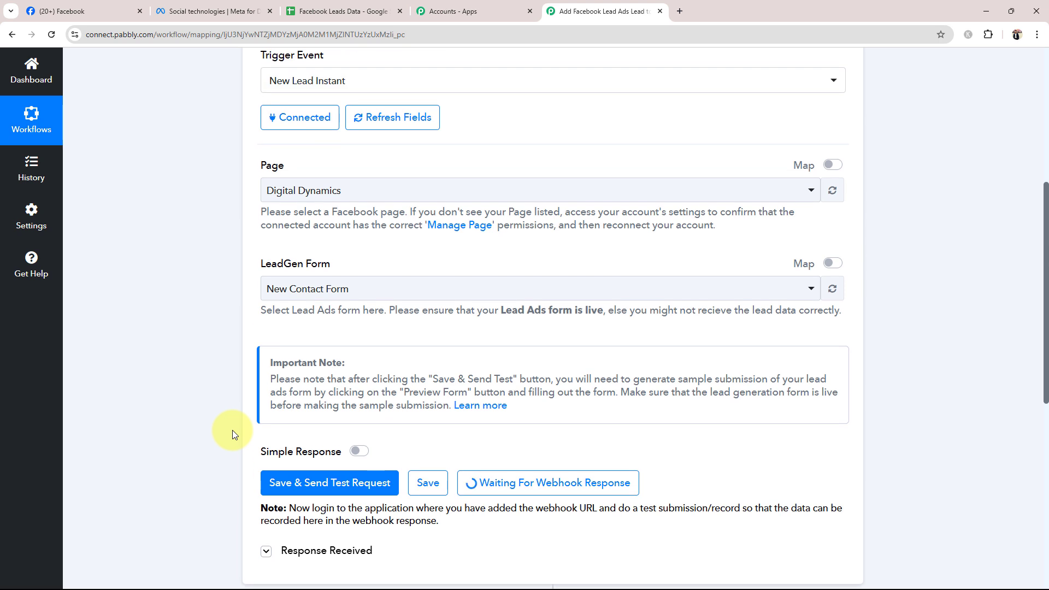
- Switch to Meta for Developers and open its Developer Tools page, checking the webhook capture status in Pabbly Connect
click(191, 7)
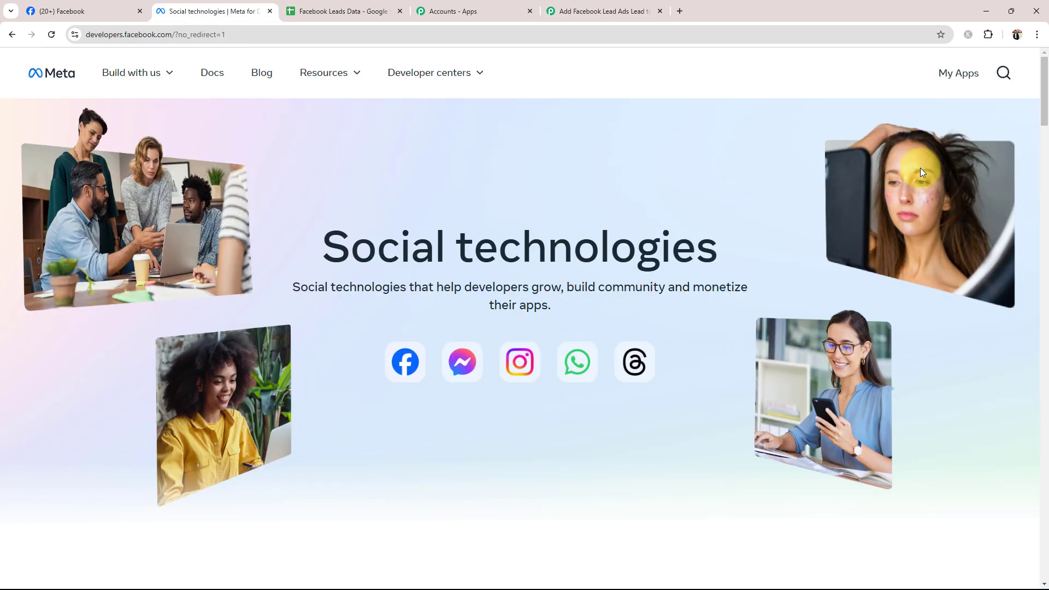
click(959, 79)
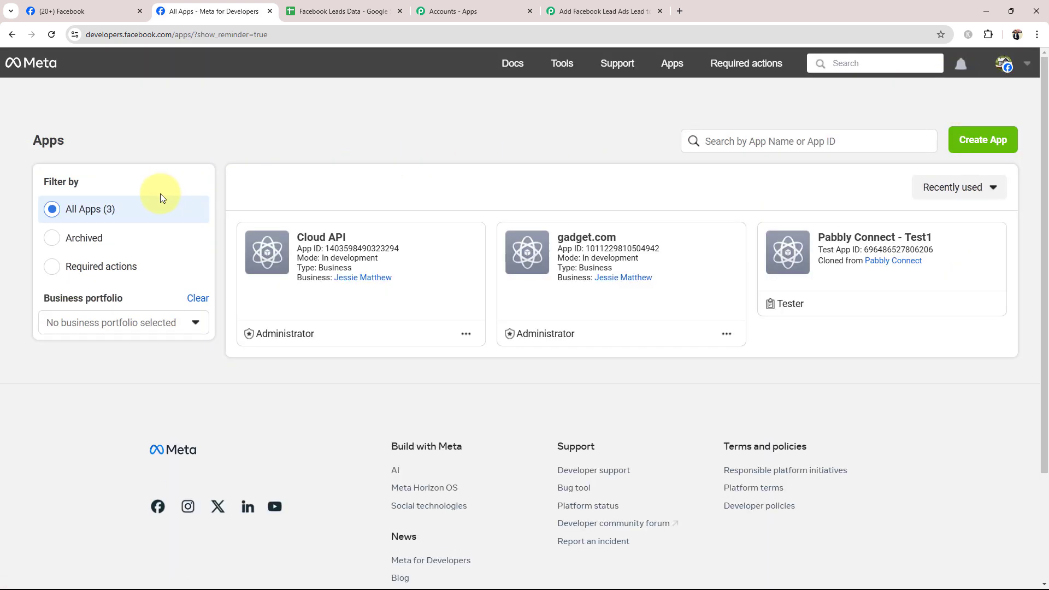
click(558, 65)
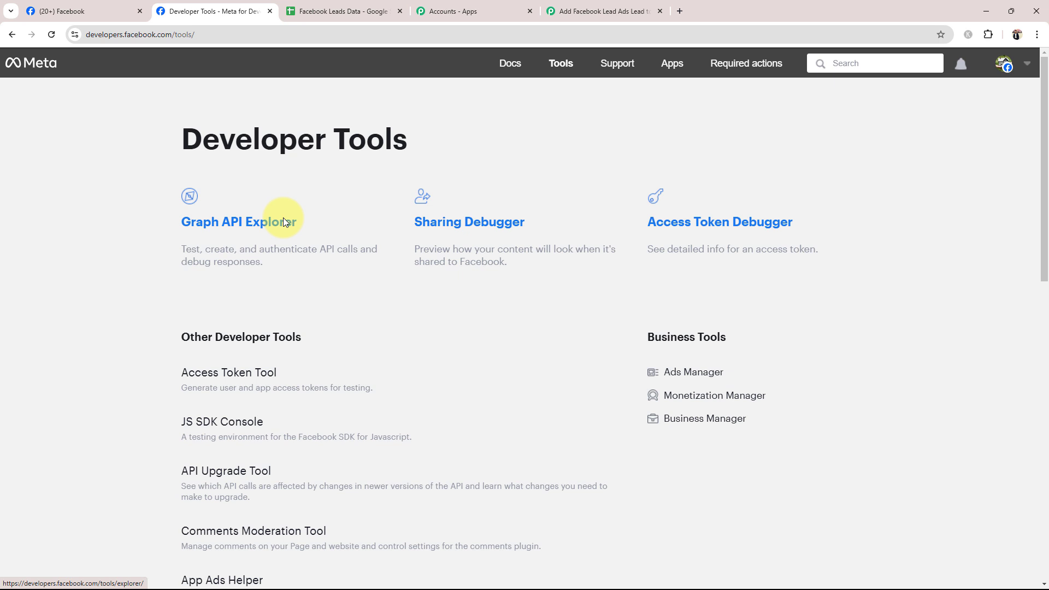
click(587, 11)
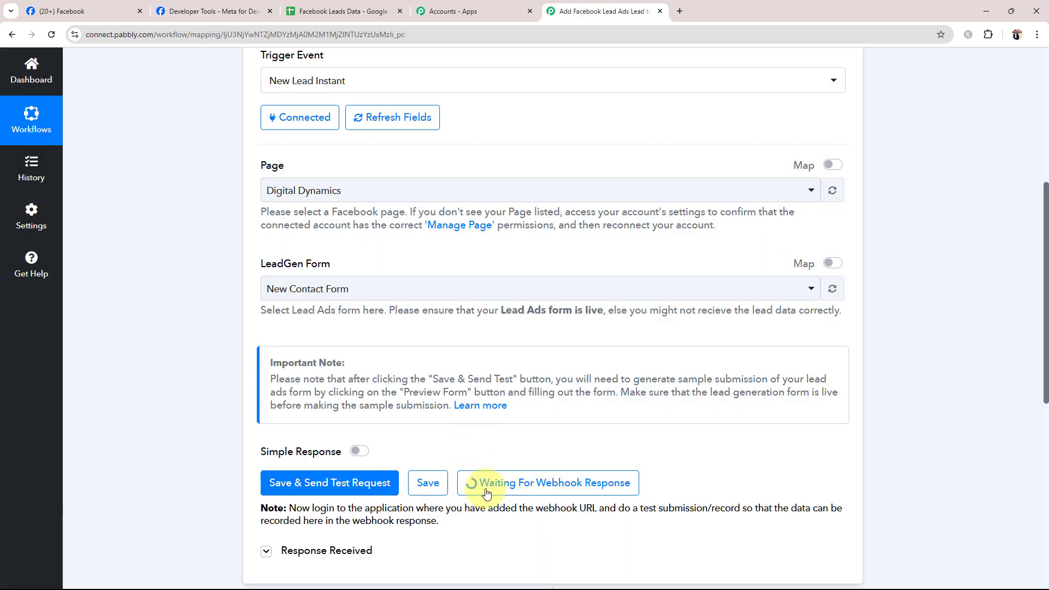
click(221, 13)
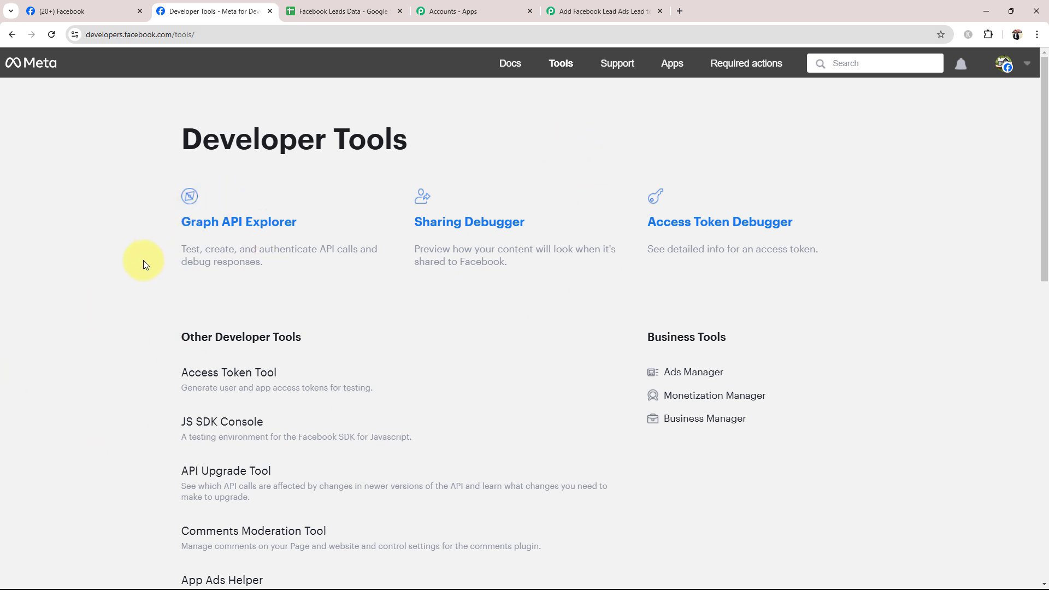
- Open the Lead Ads RTU Debug Tool and choose the Digital Dynamics page with its New Contact Form
scroll(67, 260, down, 5)
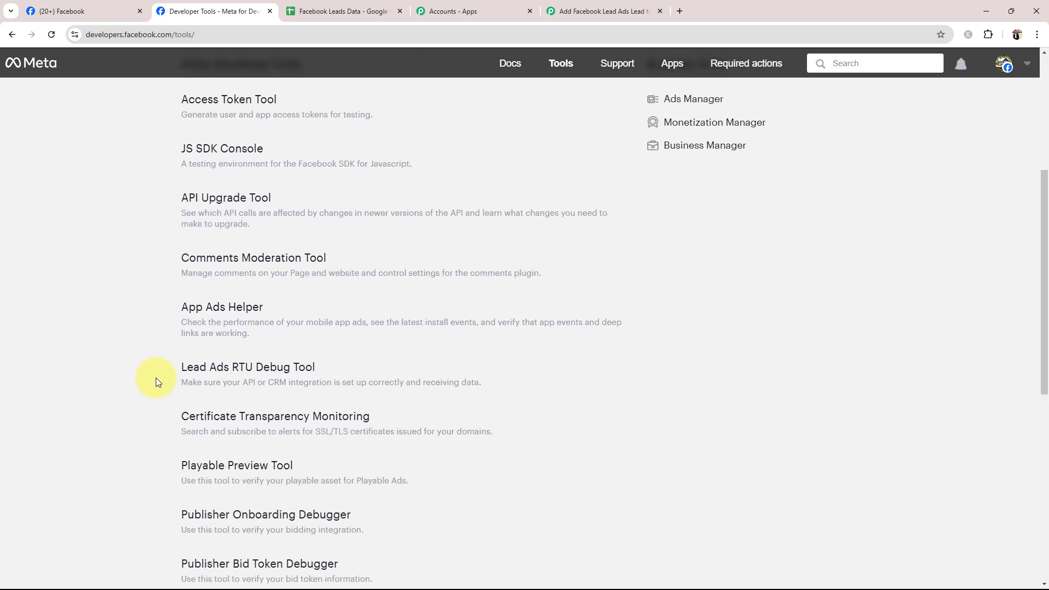
click(234, 366)
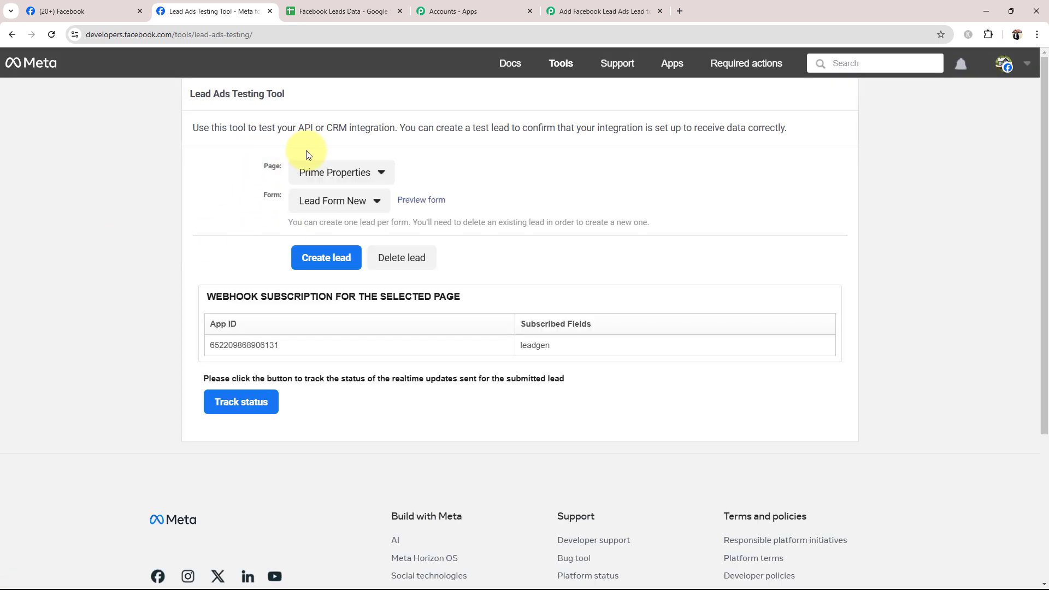
click(332, 174)
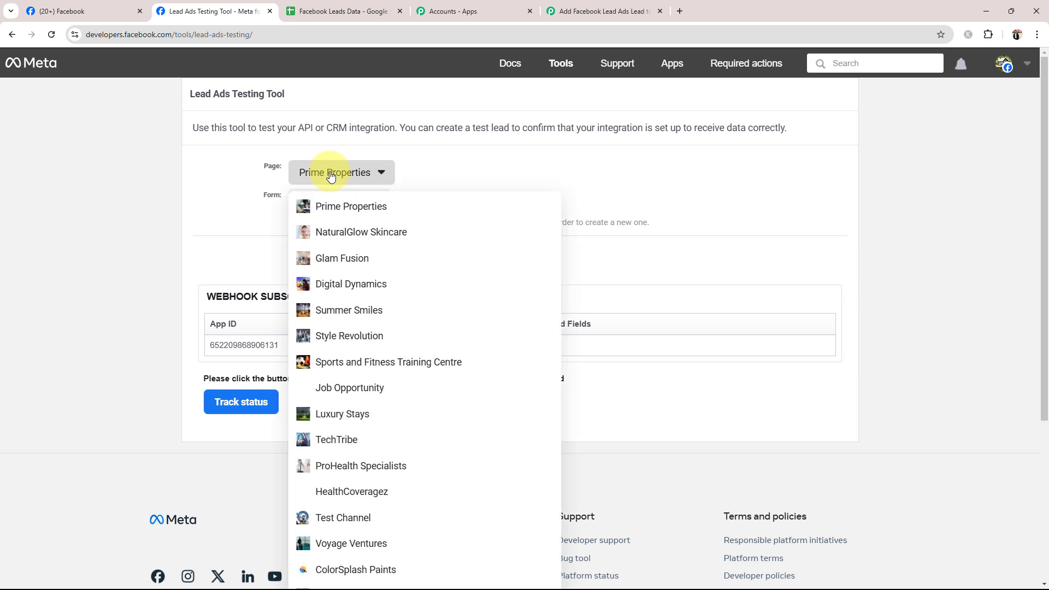
click(350, 284)
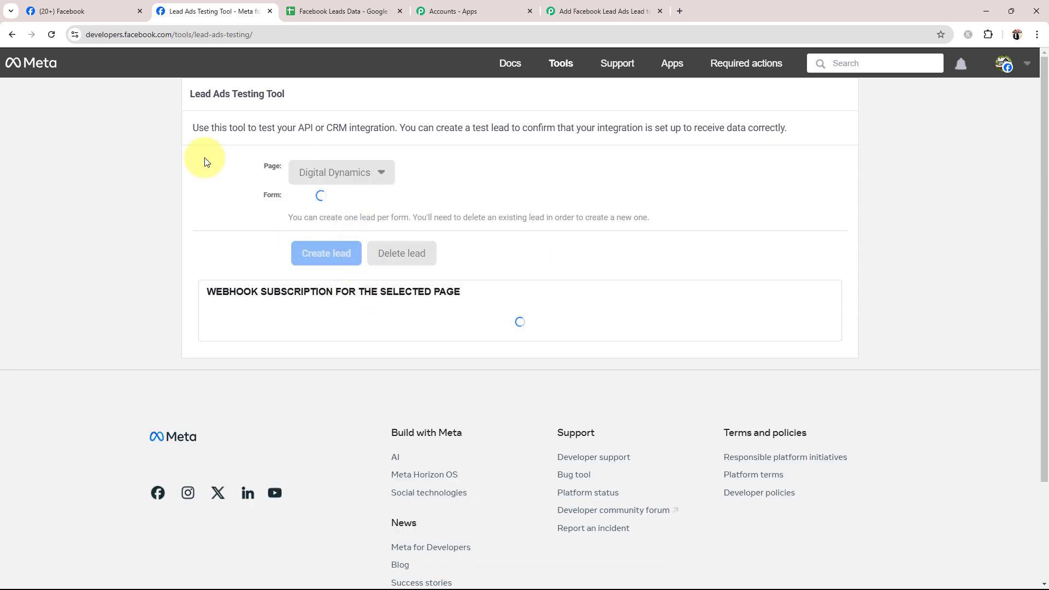
click(323, 203)
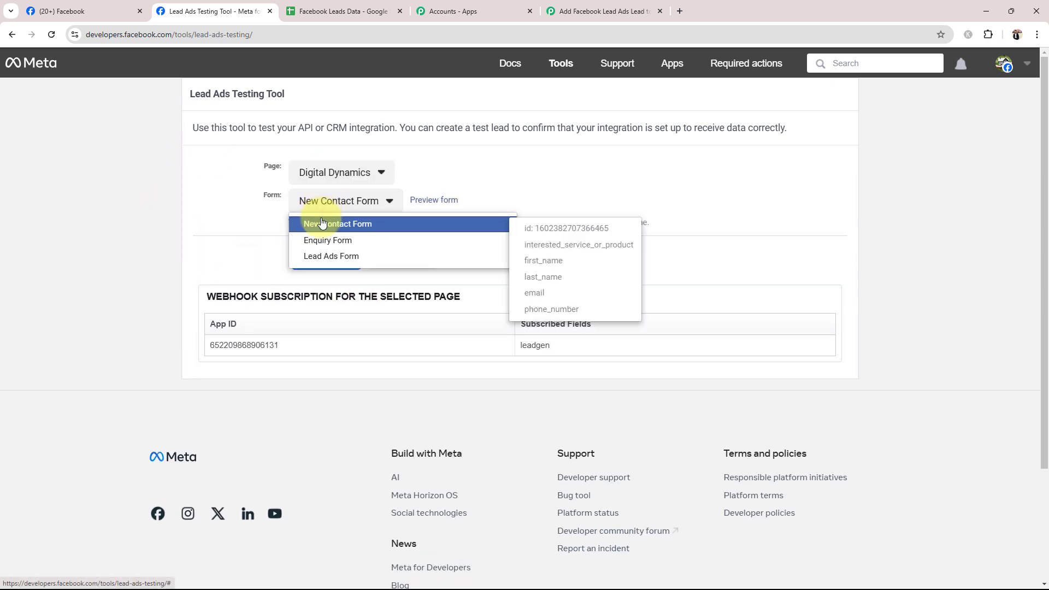
click(324, 224)
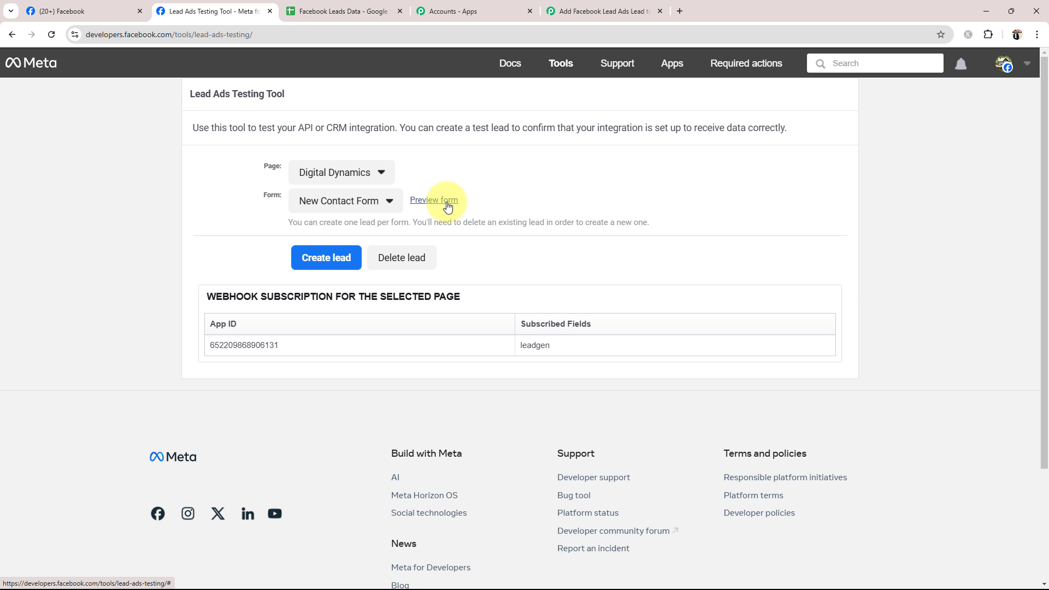
- Check the webhook capture in Pabbly Connect, then submit a test lead for SEO with test contact details through the form preview and close it
click(645, 9)
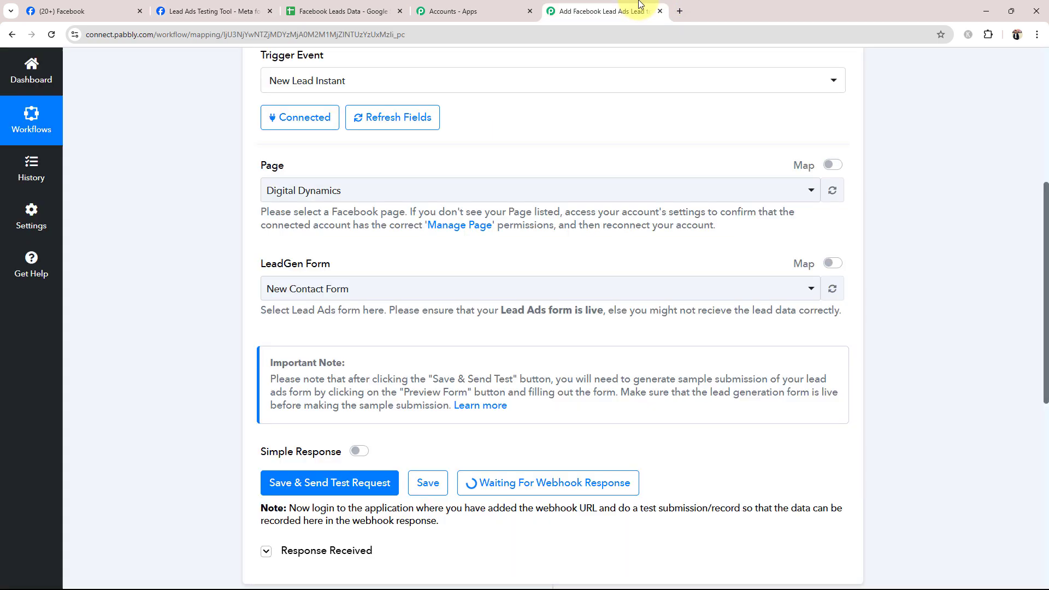
click(234, 5)
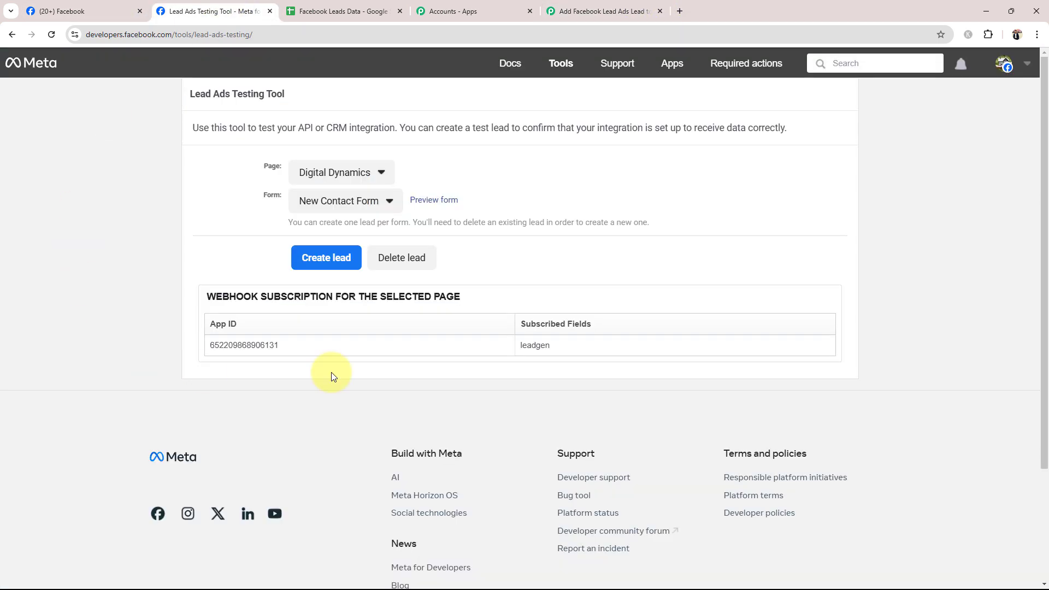
click(442, 203)
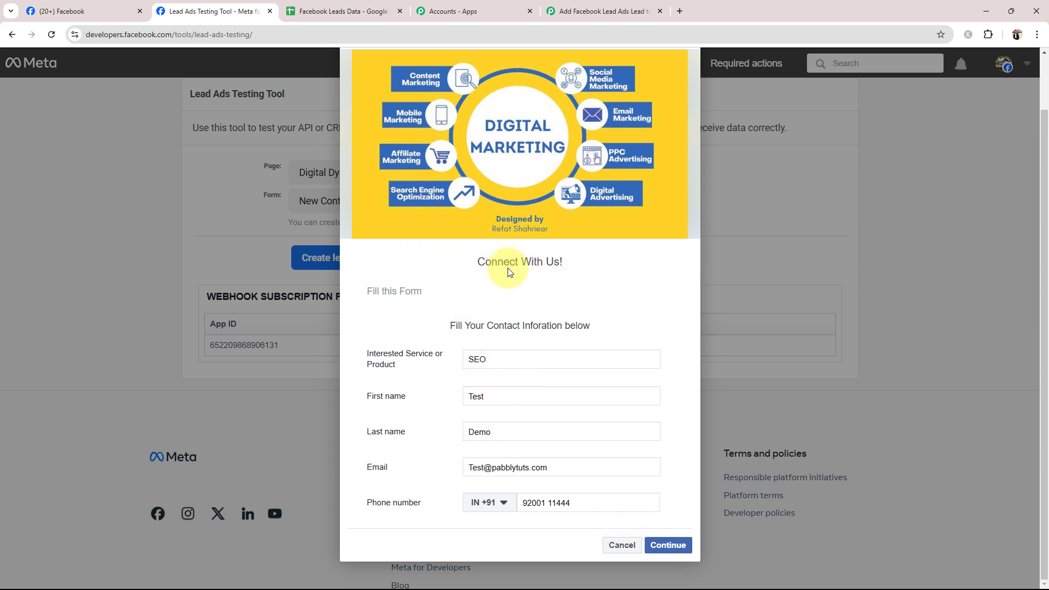
click(662, 543)
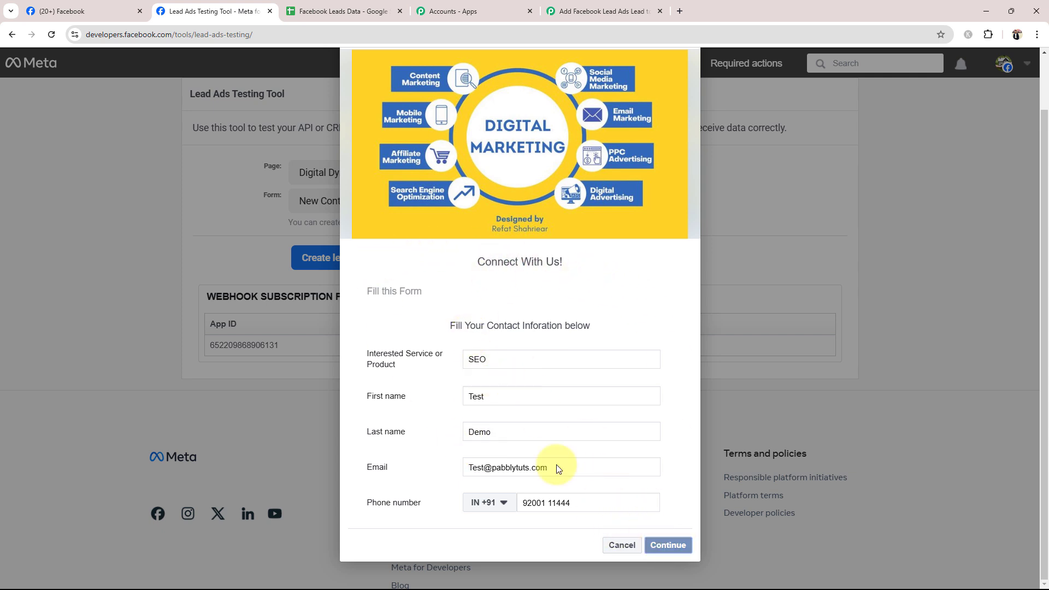
click(663, 416)
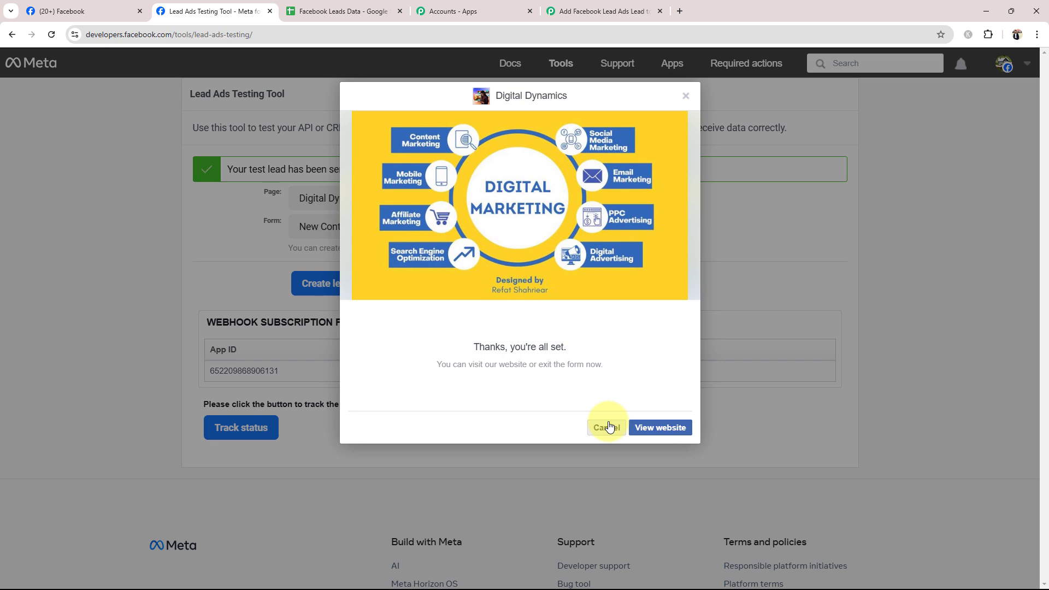
click(686, 96)
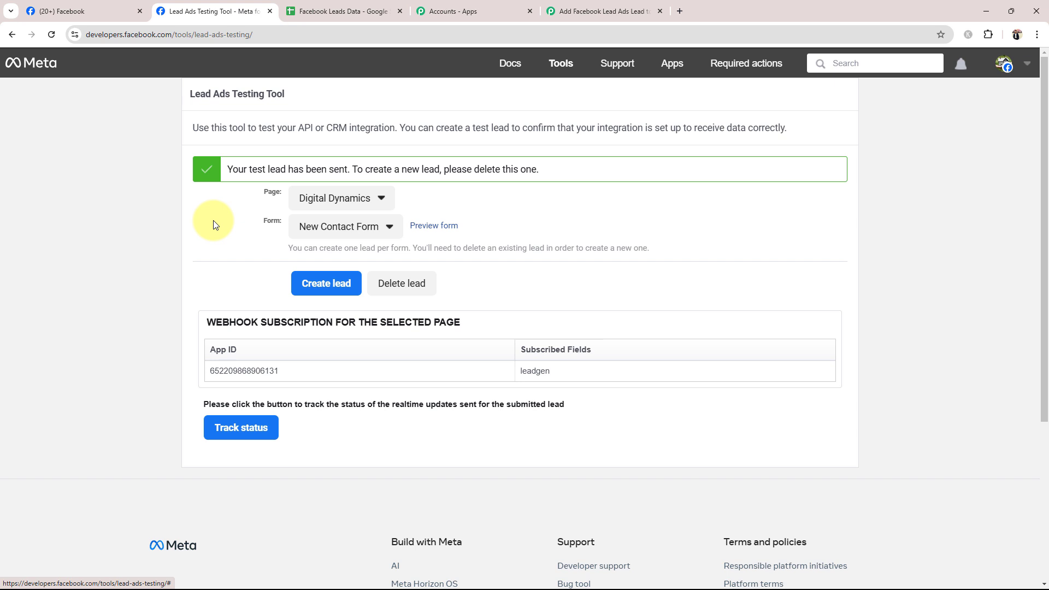
- Switch to Pabbly Connect and check the service, name, email and phone values in the trigger's captured response
click(552, 12)
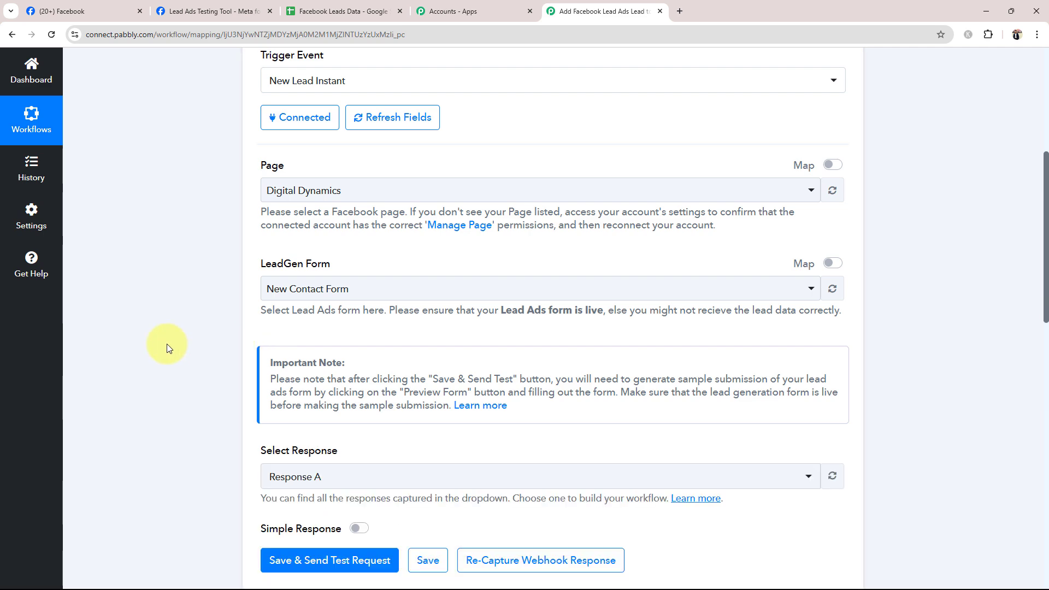
scroll(168, 345, down, 10)
scroll(168, 345, up, 2)
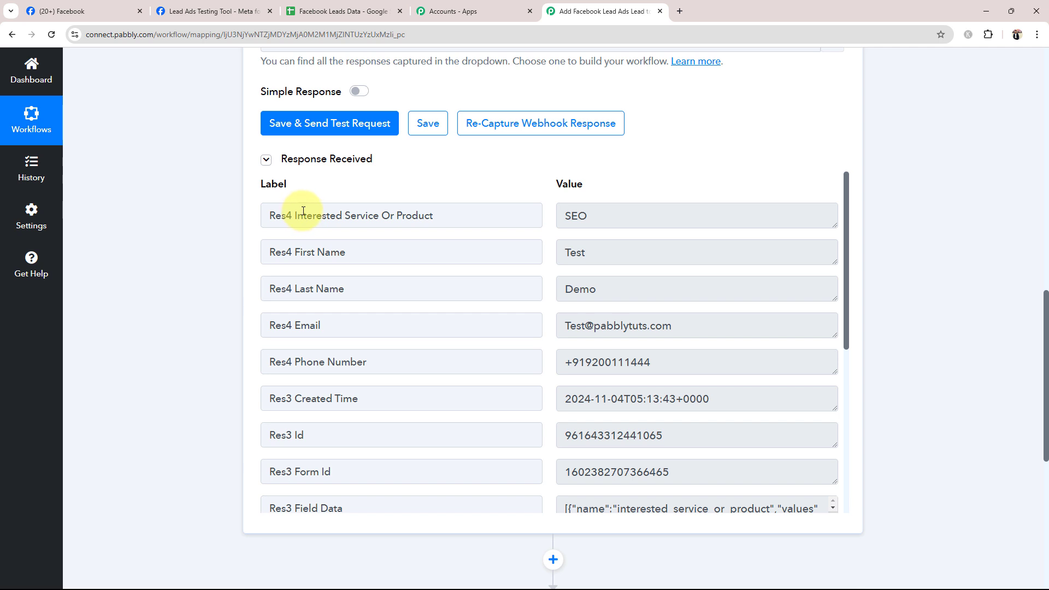
drag(604, 218, 559, 225)
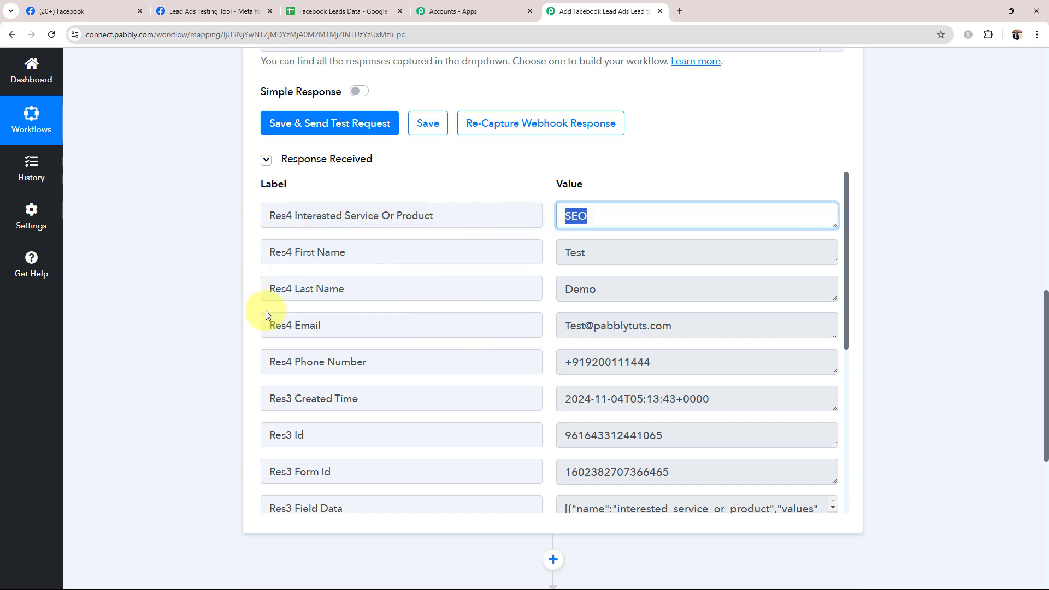
click(590, 254)
double_click(590, 254)
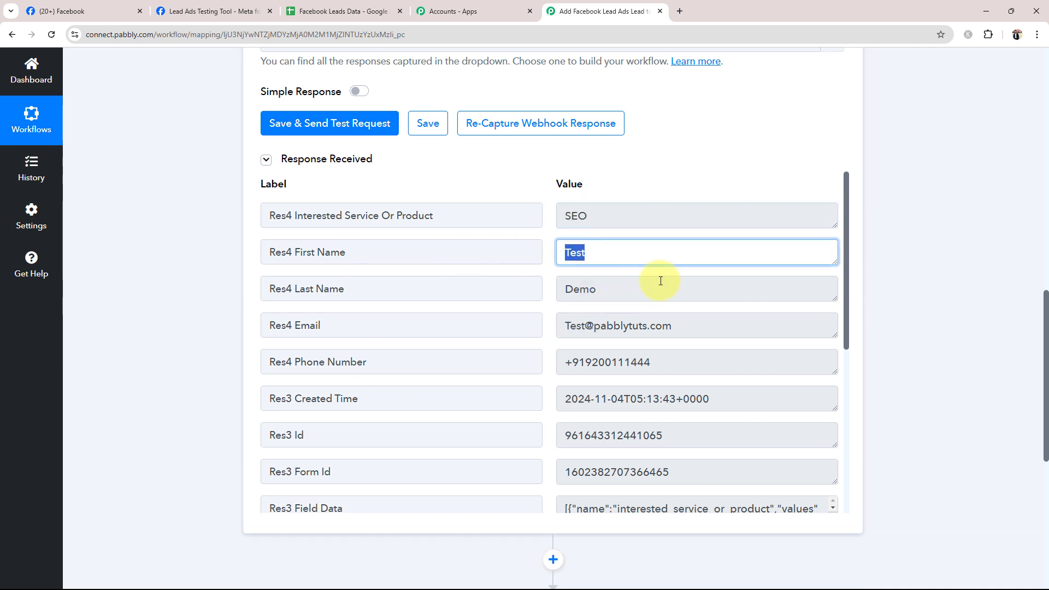
key(Tab)
key(Tab)
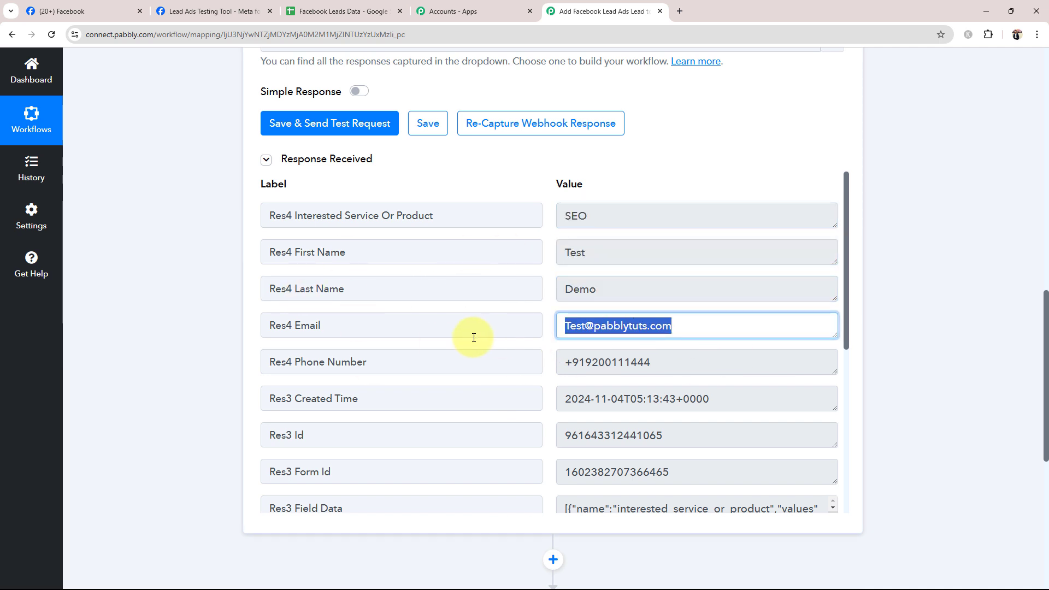
click(637, 362)
double_click(638, 363)
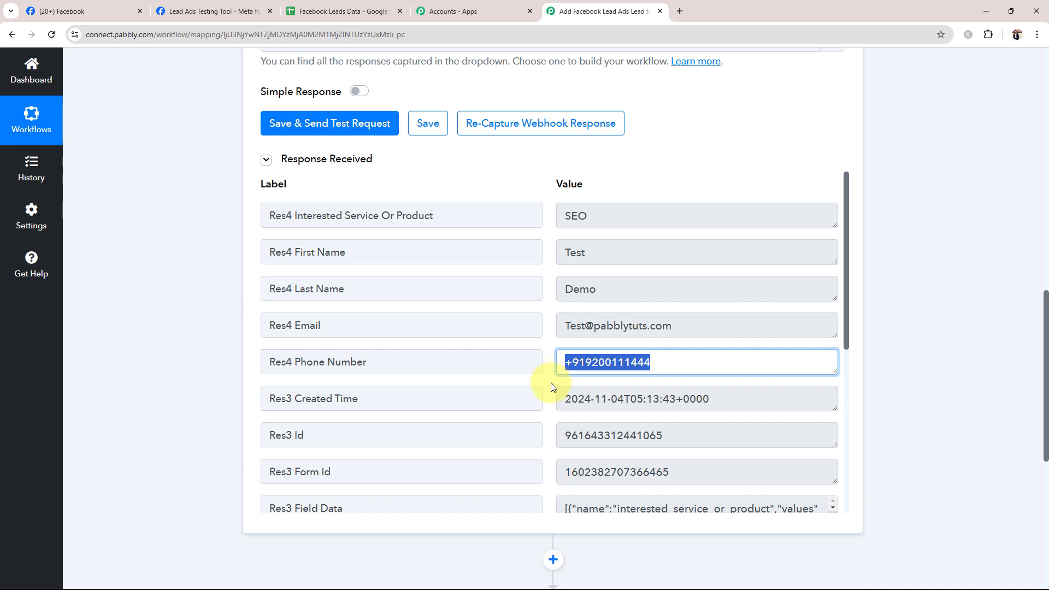
- Look through the remaining fields of the captured response, including the field data and the leadgen, page and form IDs
click(187, 437)
scroll(616, 276, down, 10)
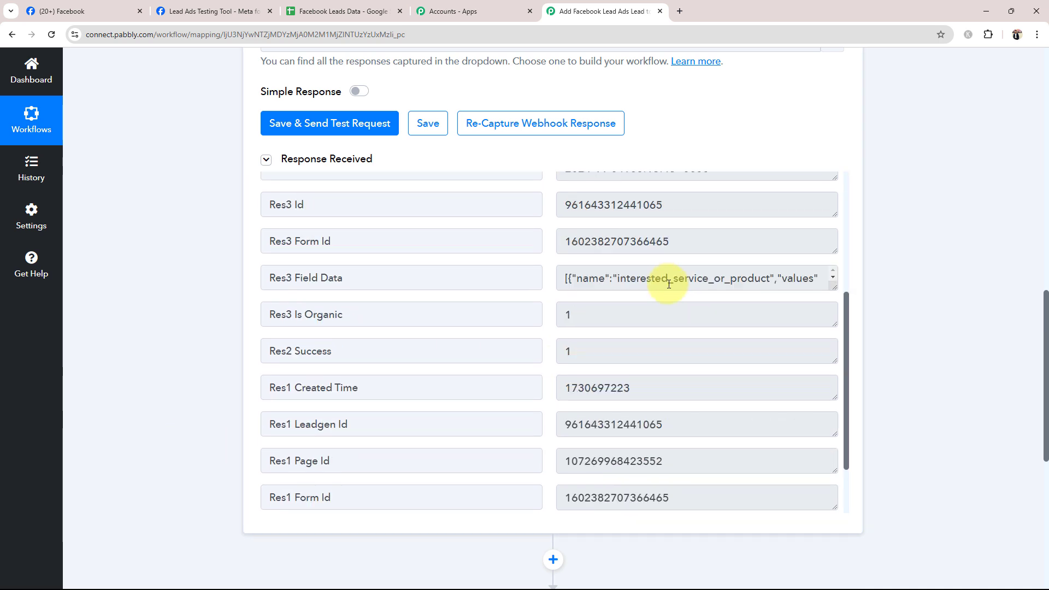
scroll(290, 373, up, 10)
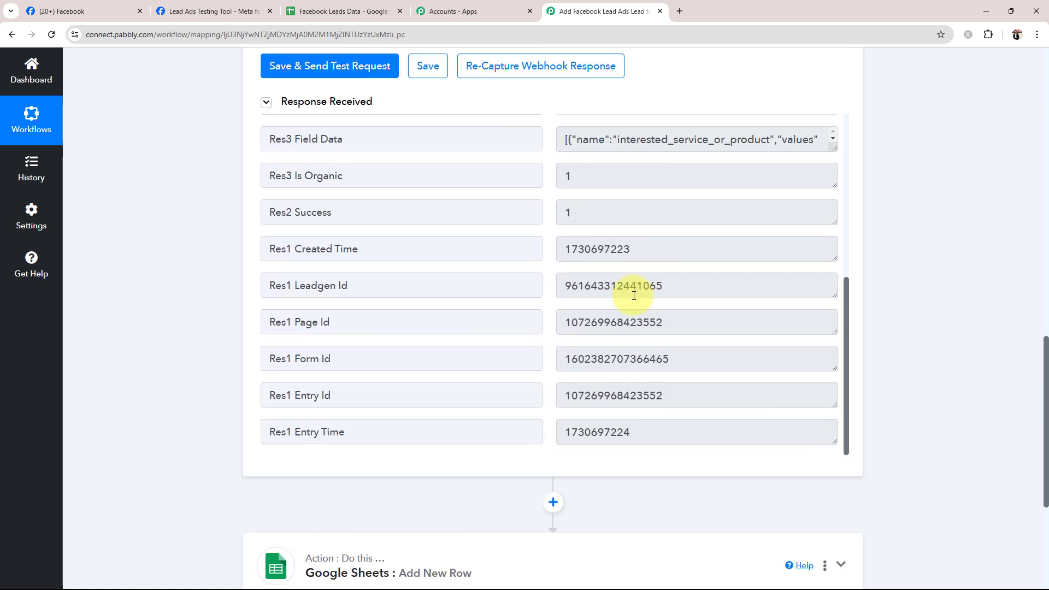
scroll(172, 337, up, 10)
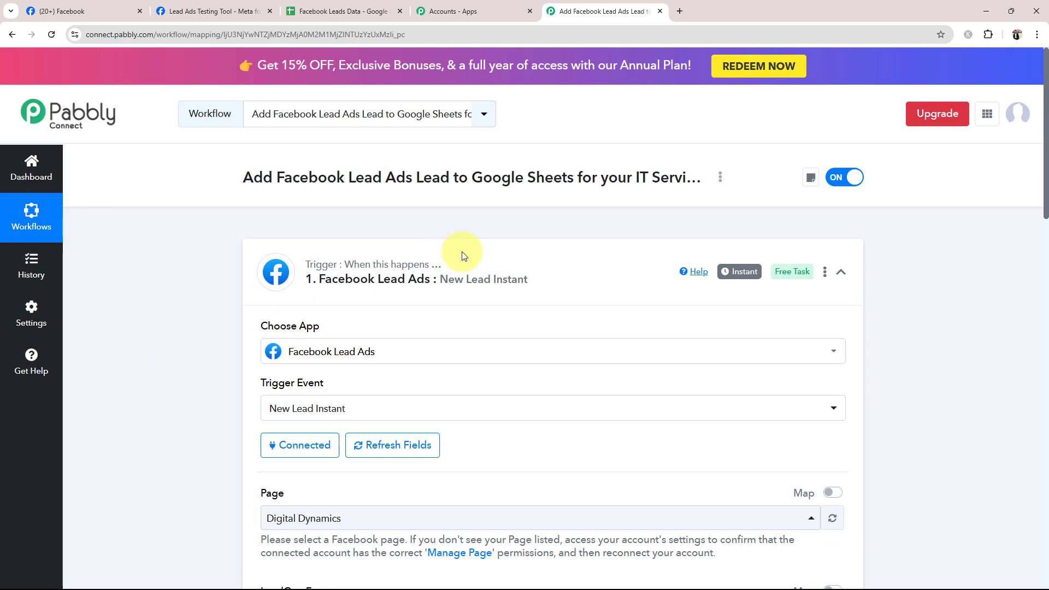
- Collapse the trigger, expand the Google Sheets action and connect it using the existing Google Sheets #165 connection
click(480, 247)
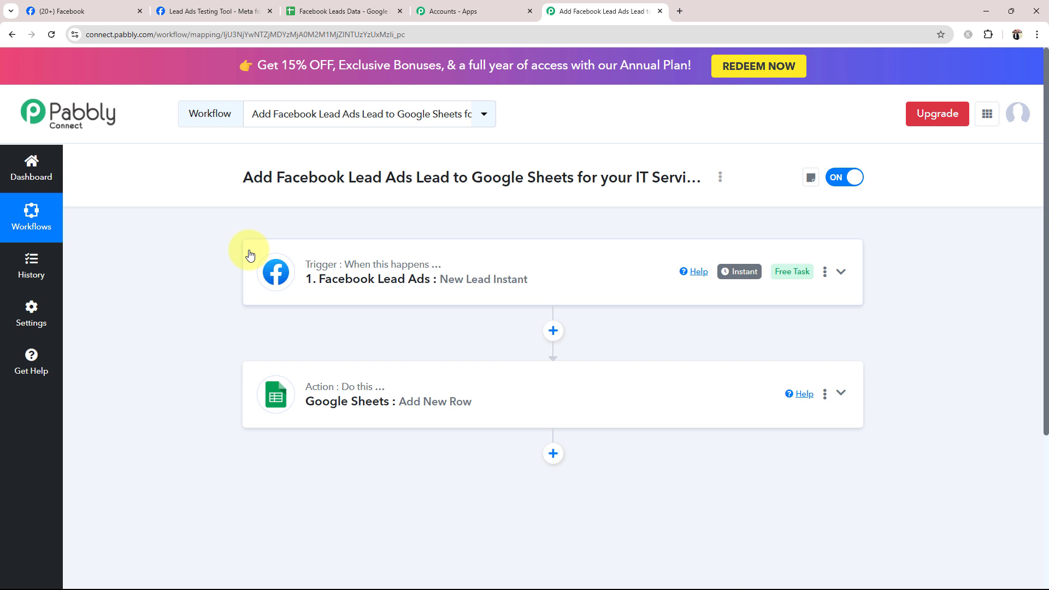
click(306, 391)
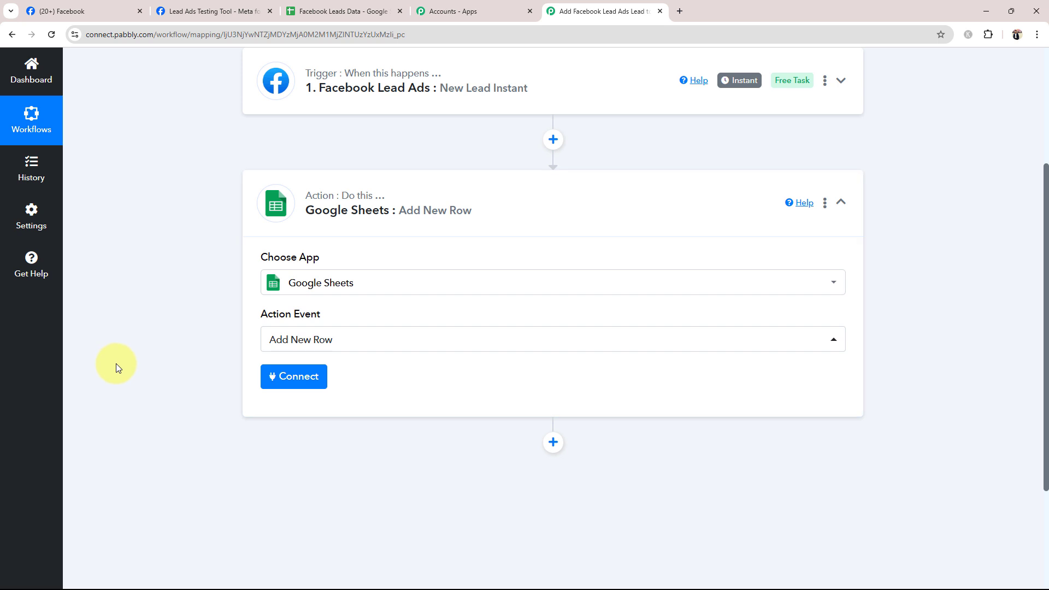
click(291, 383)
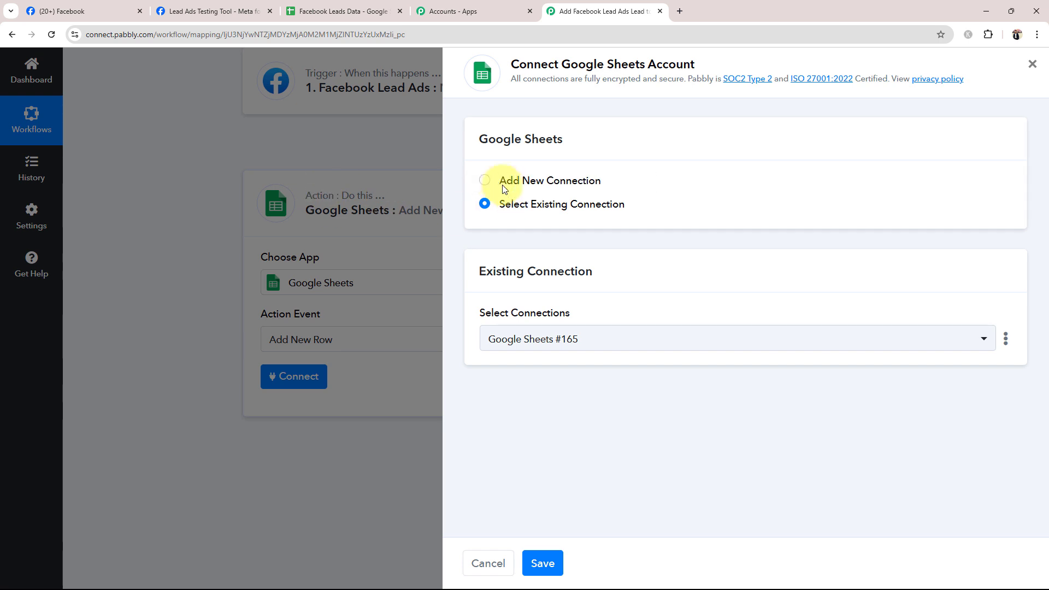
click(485, 181)
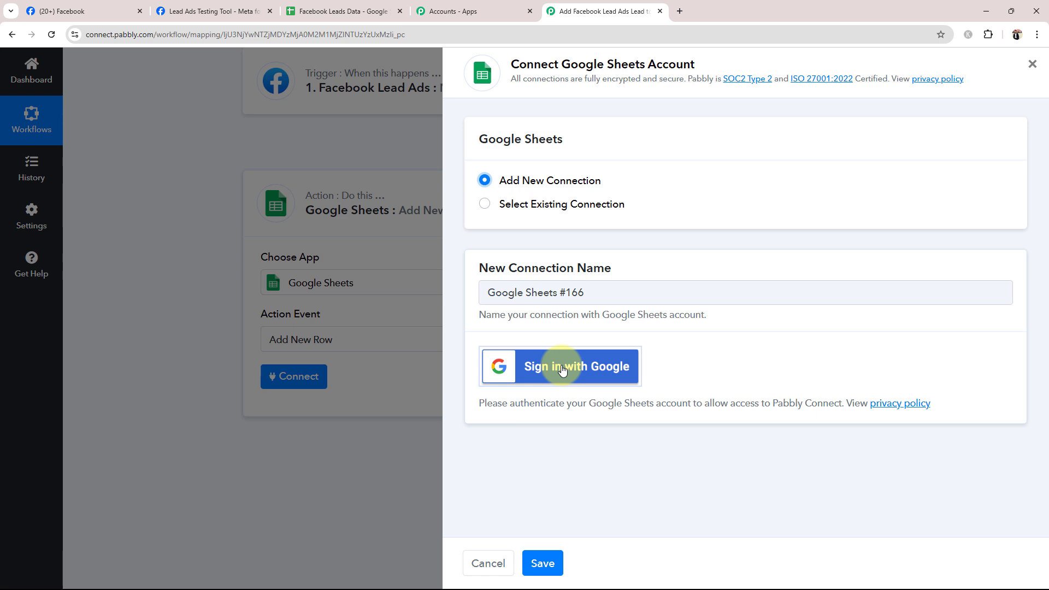
click(484, 203)
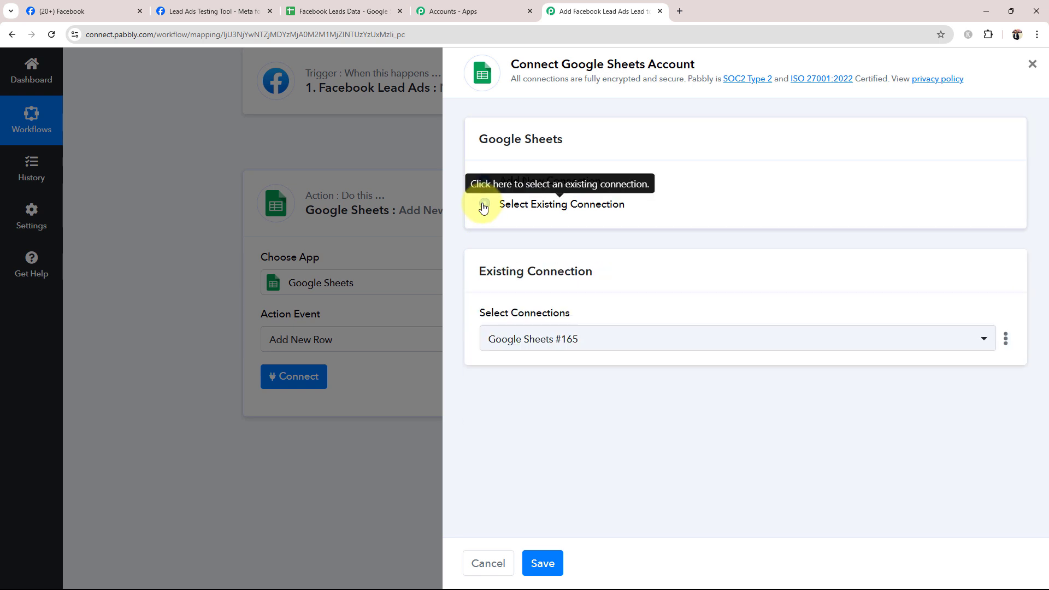
click(547, 567)
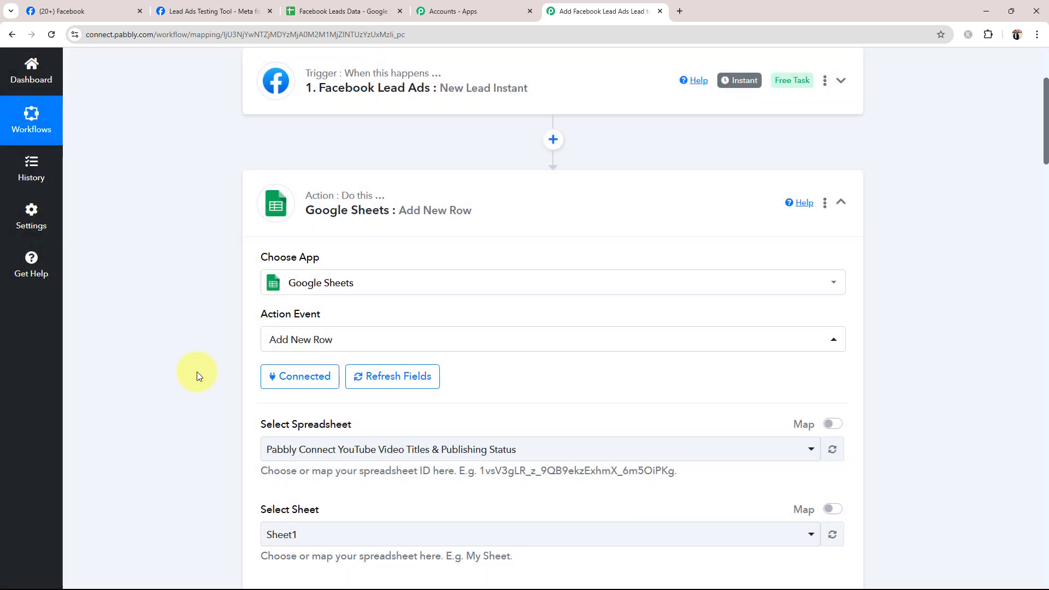
- Set the Add New Row action's spreadsheet to Facebook Leads Data
scroll(197, 372, down, 4)
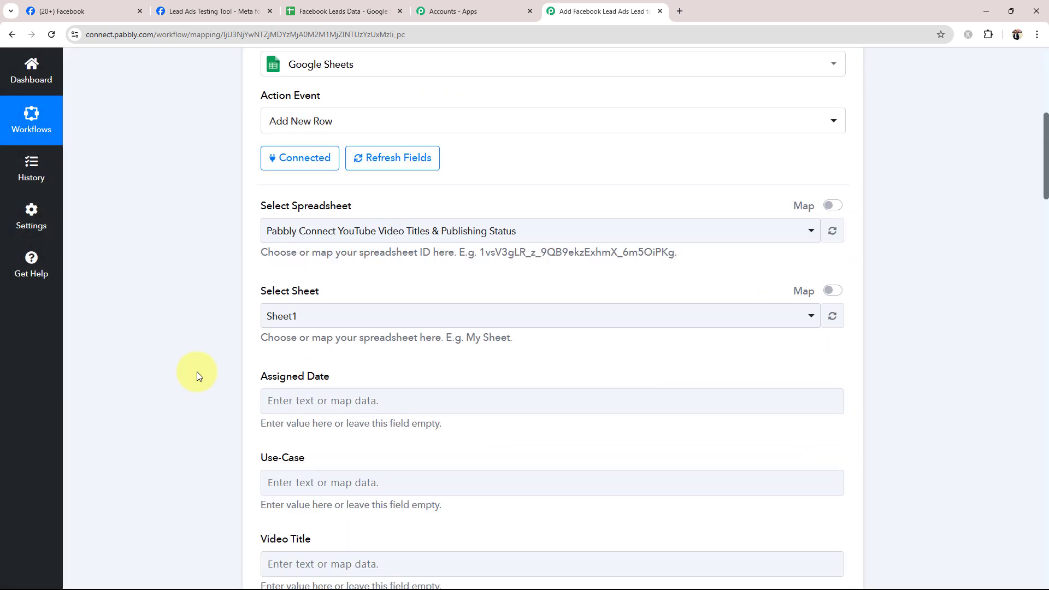
drag(260, 208, 355, 205)
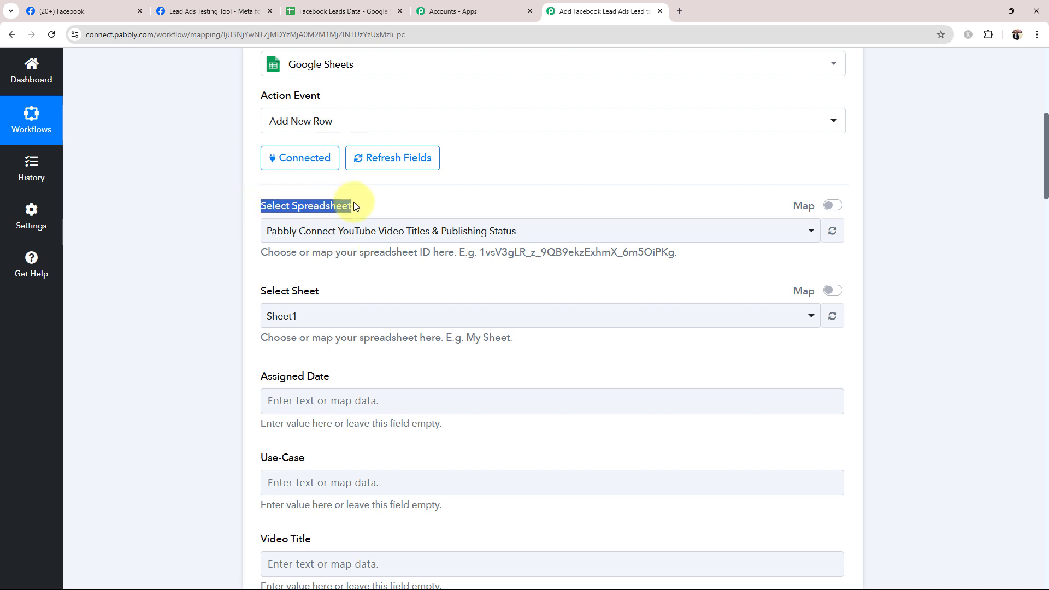
click(238, 215)
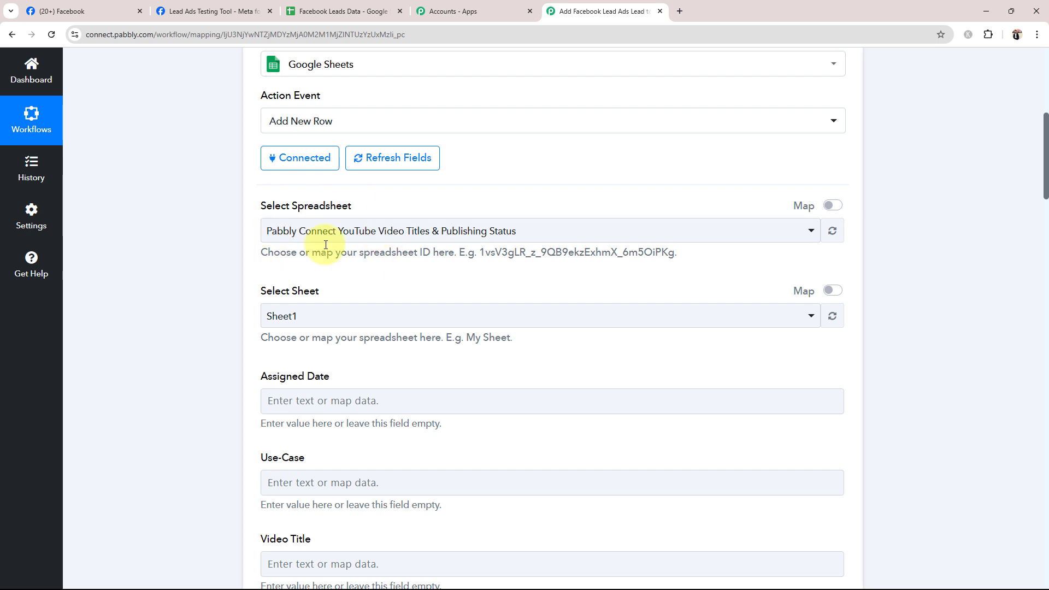
click(337, 232)
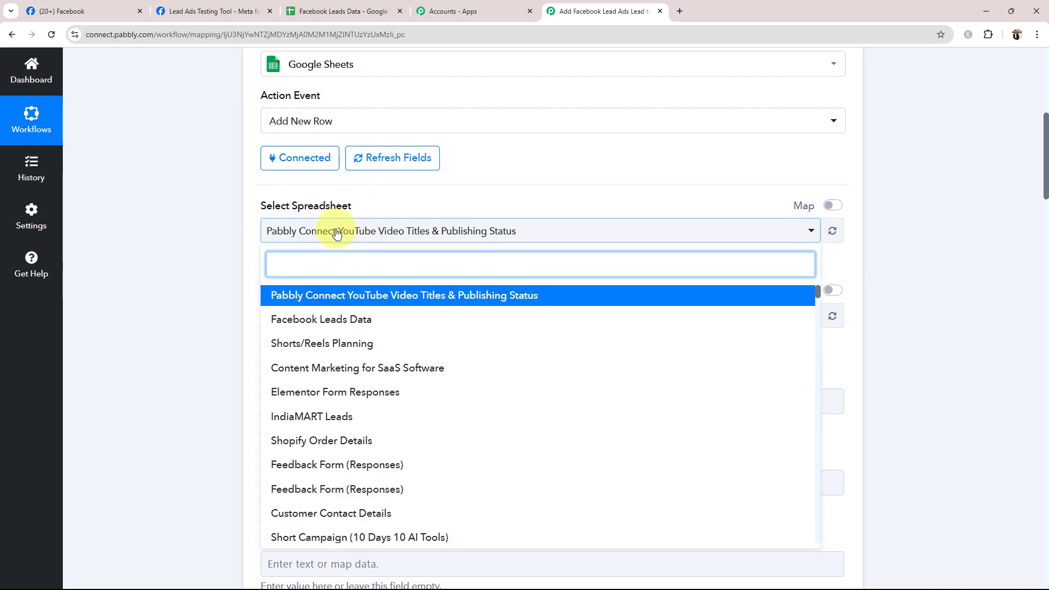
click(311, 319)
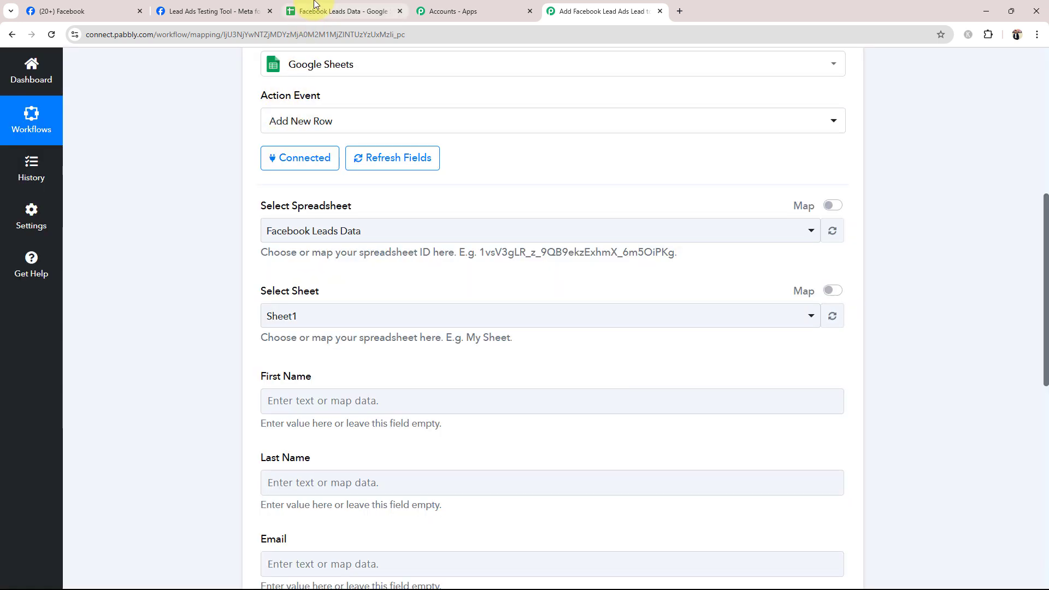
- Check the sheet name in the Facebook Leads Data spreadsheet, then select Sheet1 for the Add New Row action in Pabbly Connect
click(316, 4)
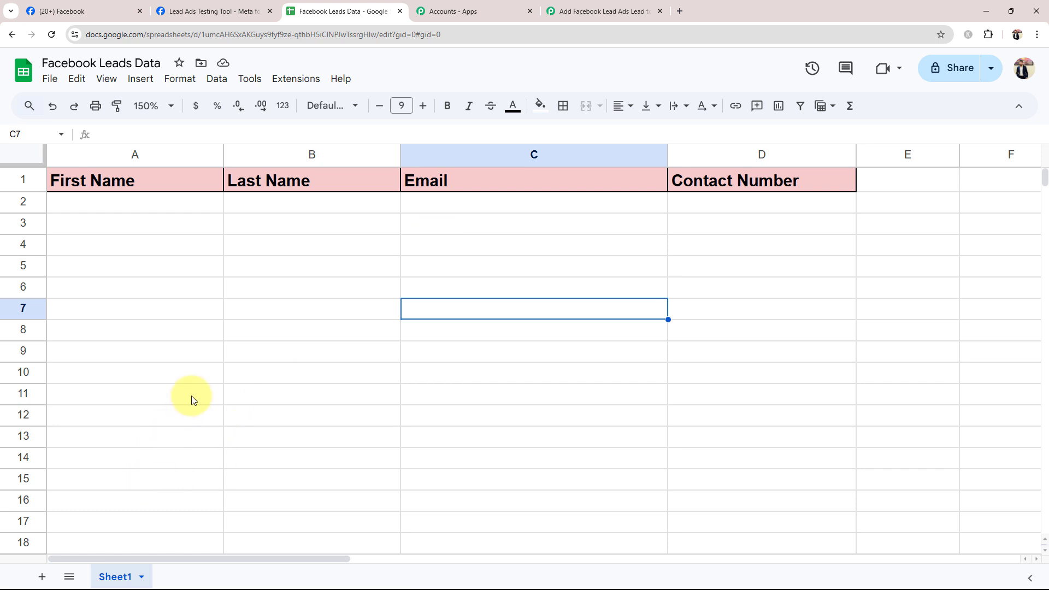
click(583, 4)
click(292, 320)
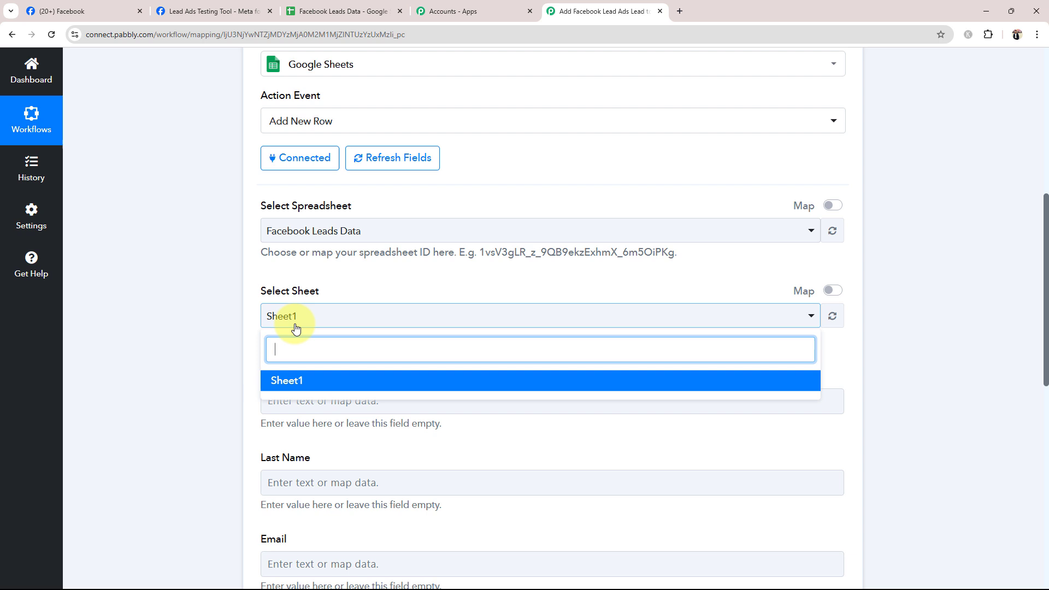
click(299, 386)
scroll(212, 318, down, 3)
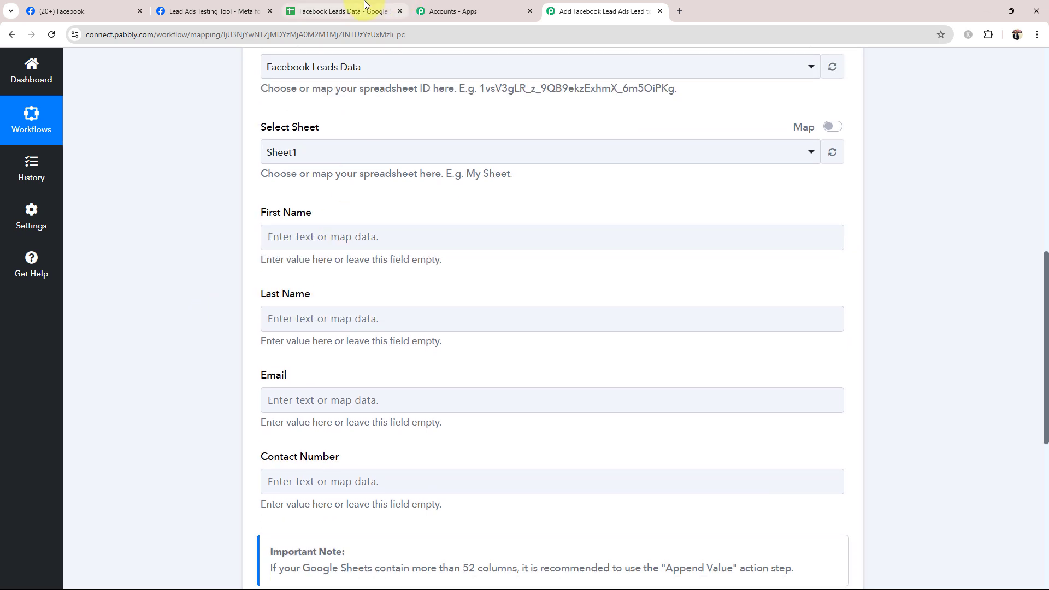
- Compare the column headers in the Facebook Leads Data spreadsheet with the Add New Row action's column fields in Pabbly Connect
click(365, 4)
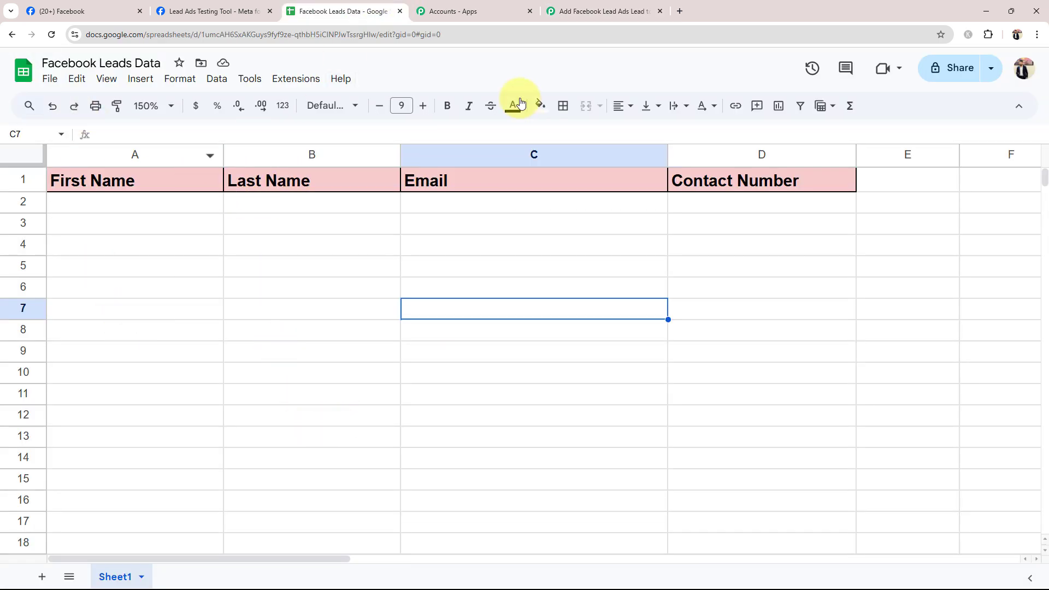
click(601, 11)
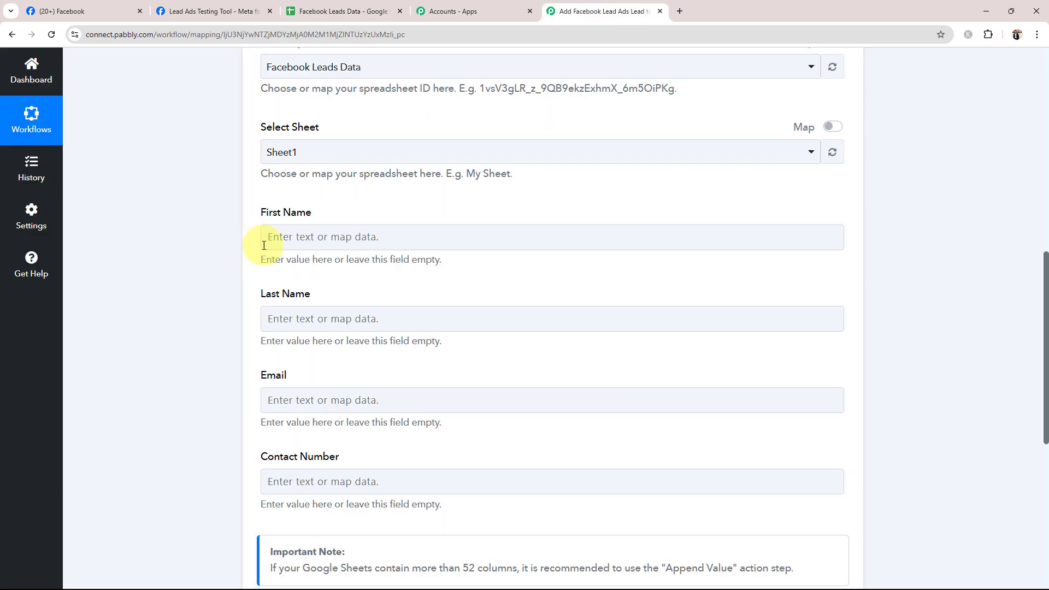
drag(266, 294, 266, 367)
click(231, 419)
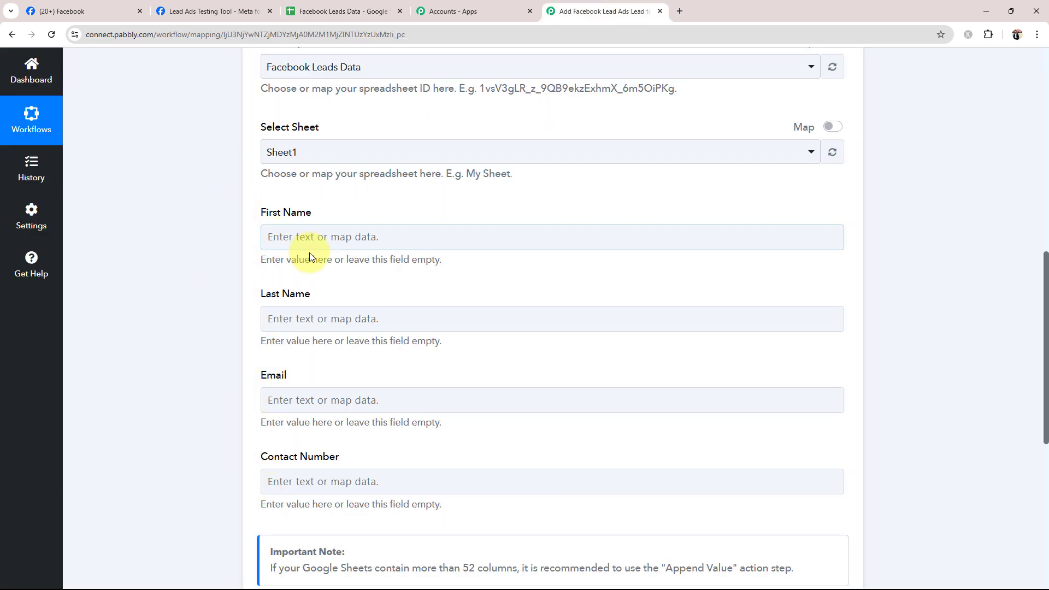
scroll(159, 409, down, 4)
scroll(300, 236, up, 2)
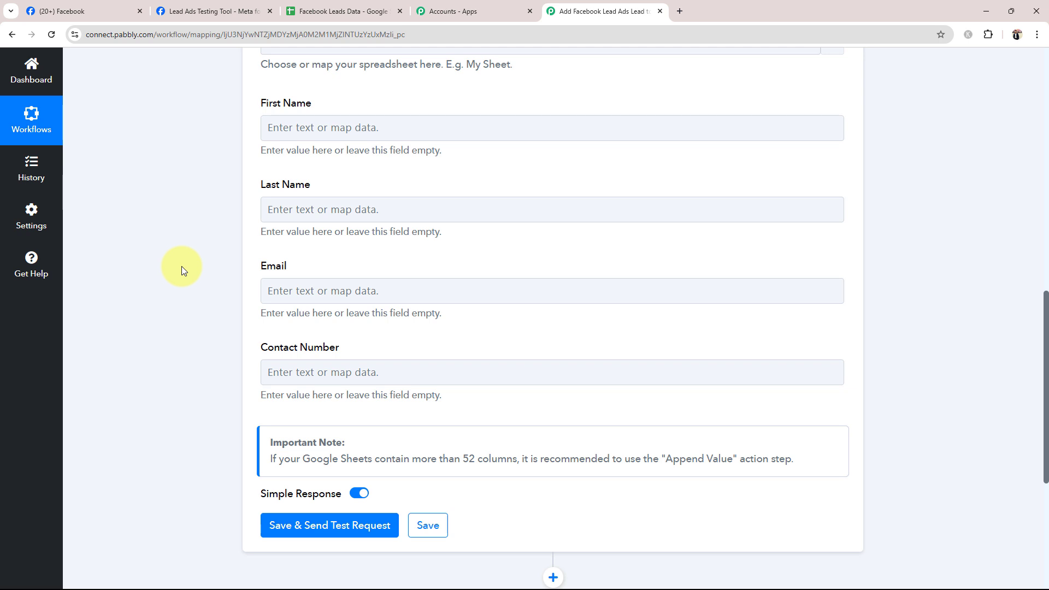
scroll(182, 266, up, 10)
scroll(138, 308, down, 10)
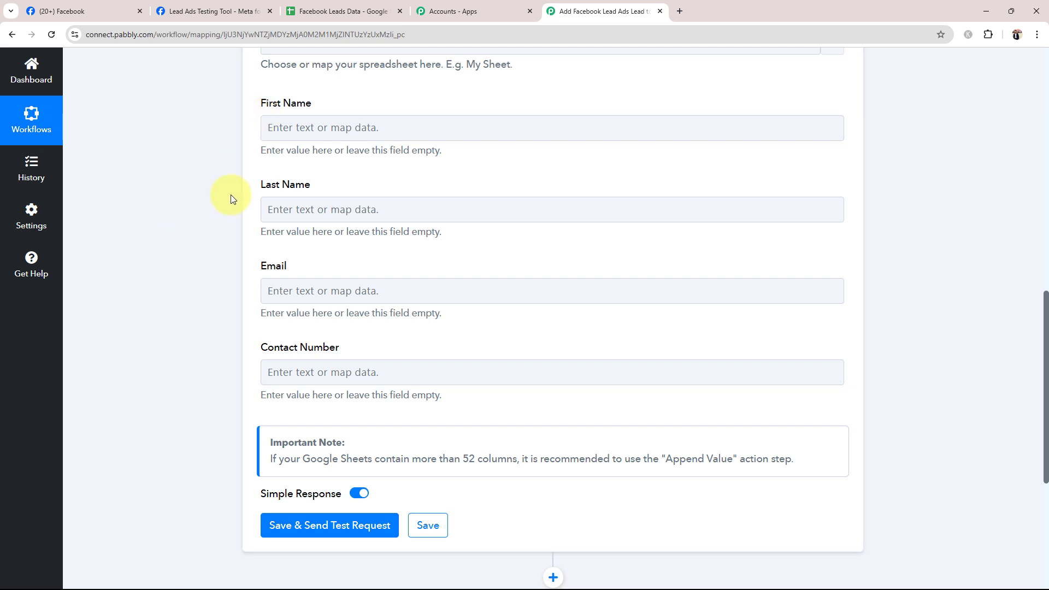
- Map the First Name and Last Name fields to the Facebook Lead Ads trigger's Res4 First Name and Res4 Last Name values
click(270, 126)
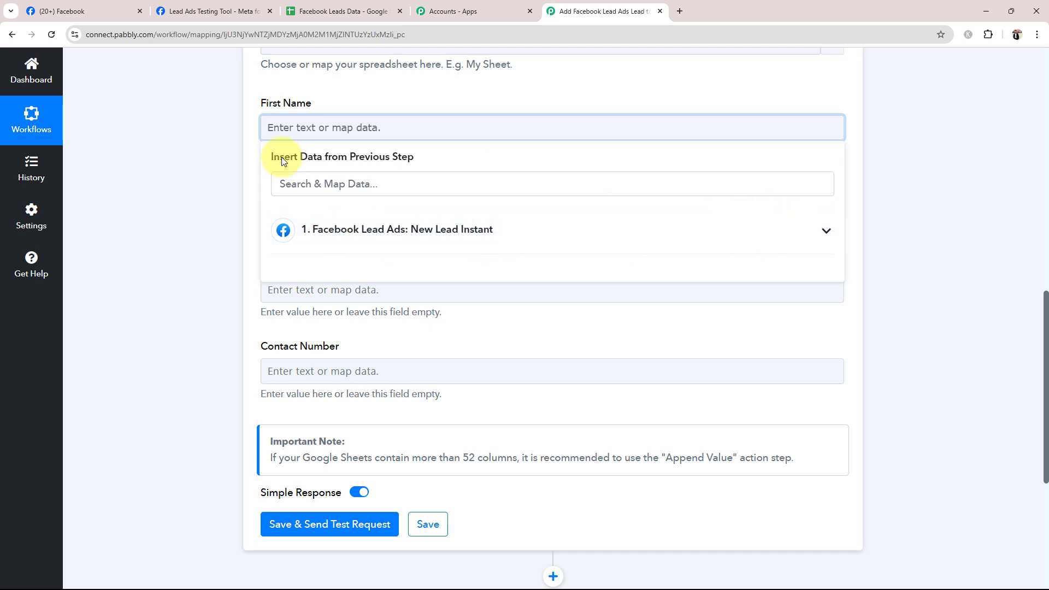
click(824, 233)
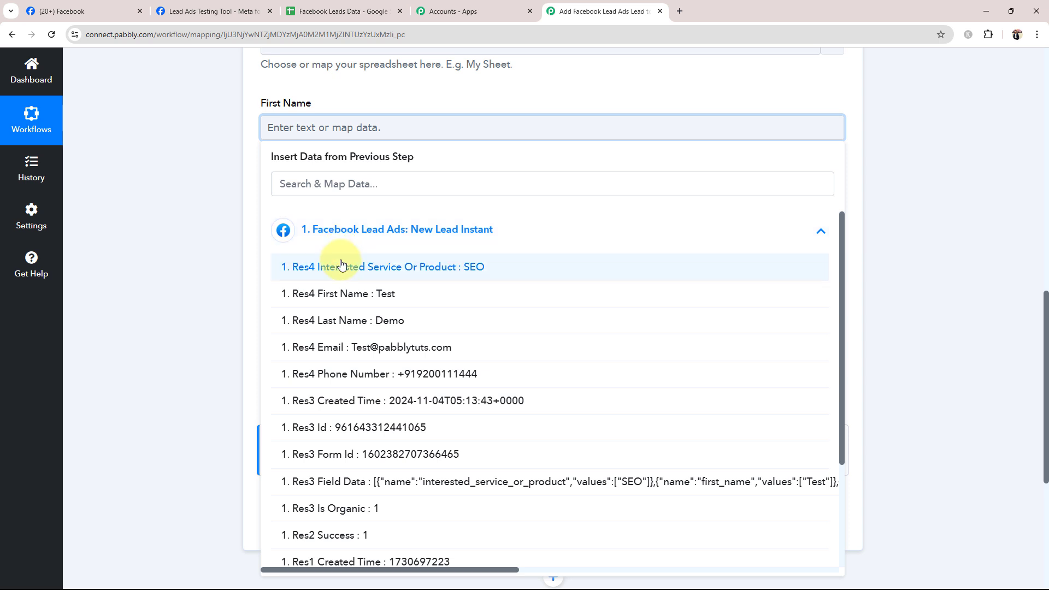
click(345, 293)
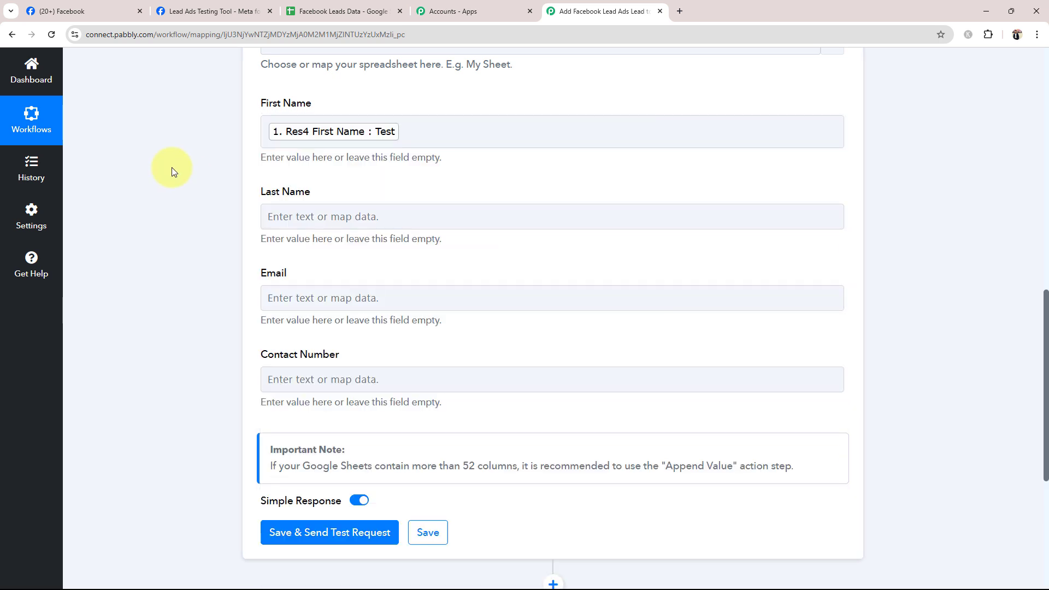
click(301, 215)
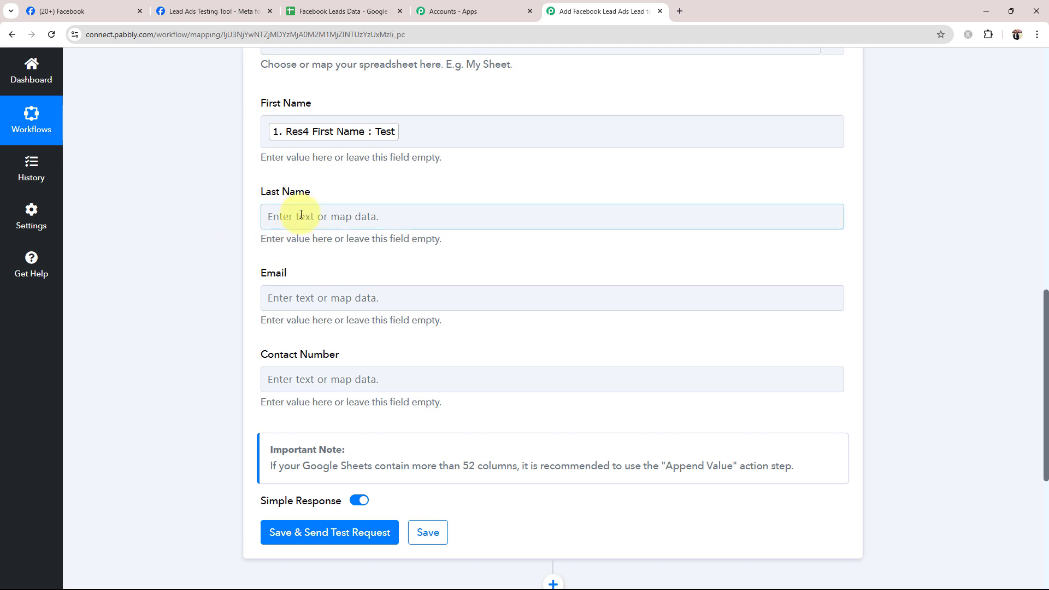
click(330, 312)
click(290, 408)
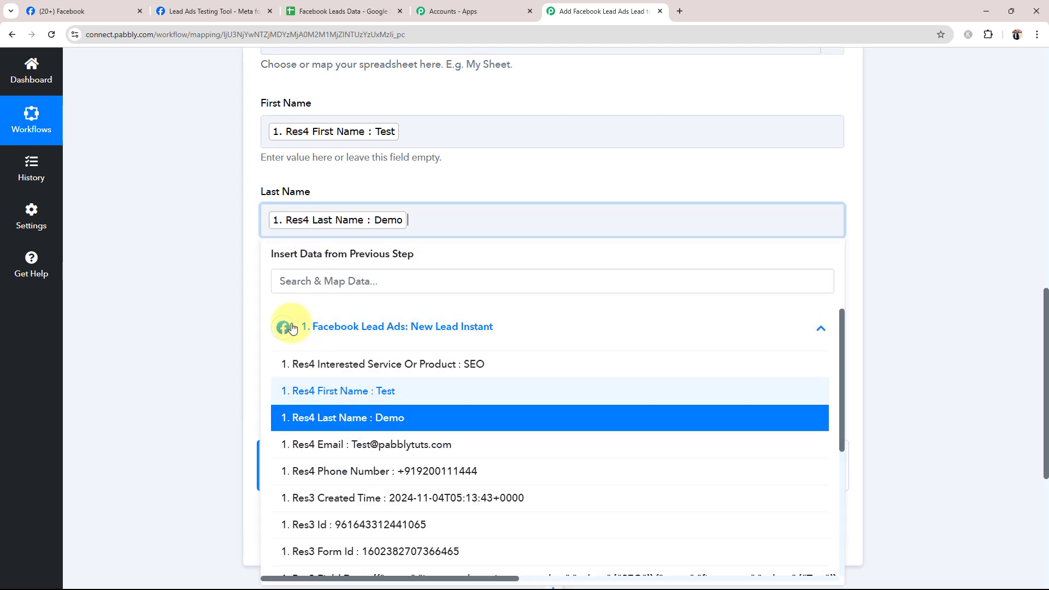
click(193, 271)
- Map the Email and Contact Number fields to the trigger's Res4 Email and Res4 Phone Number values
scroll(193, 271, down, 3)
click(277, 151)
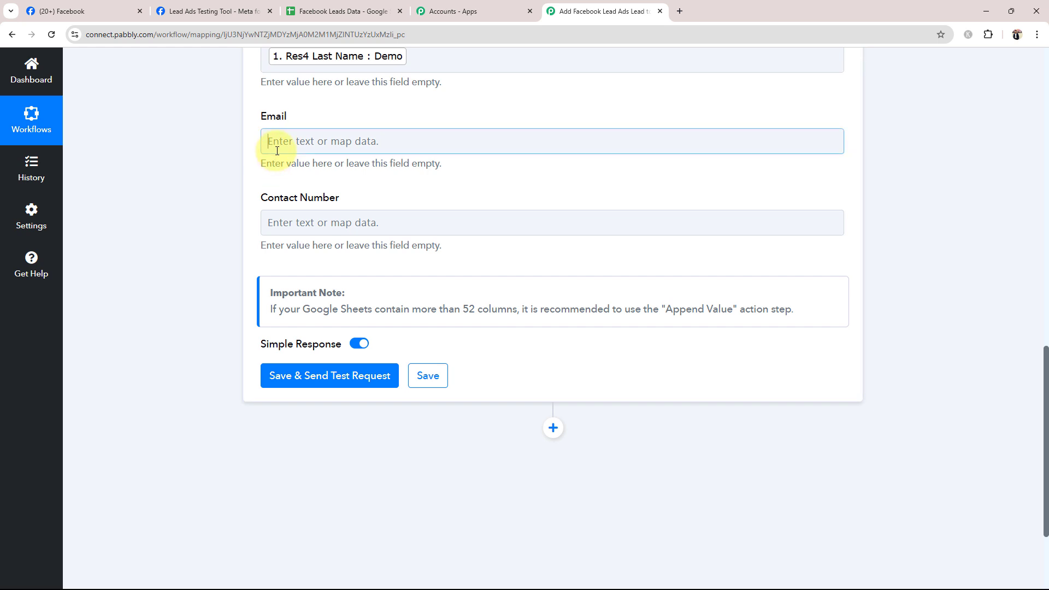
click(293, 251)
click(335, 368)
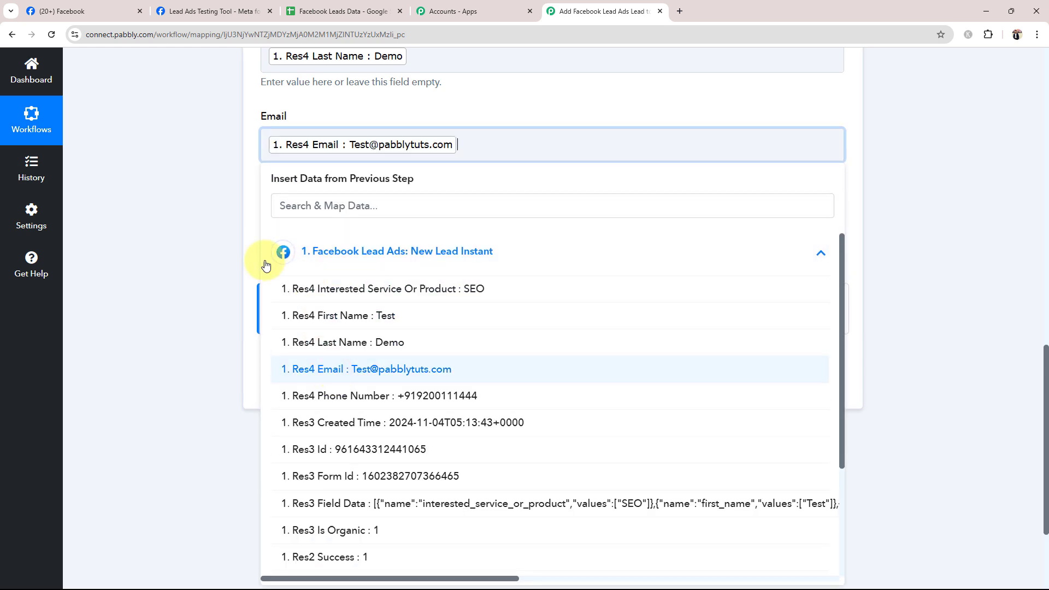
click(217, 255)
click(282, 230)
click(326, 343)
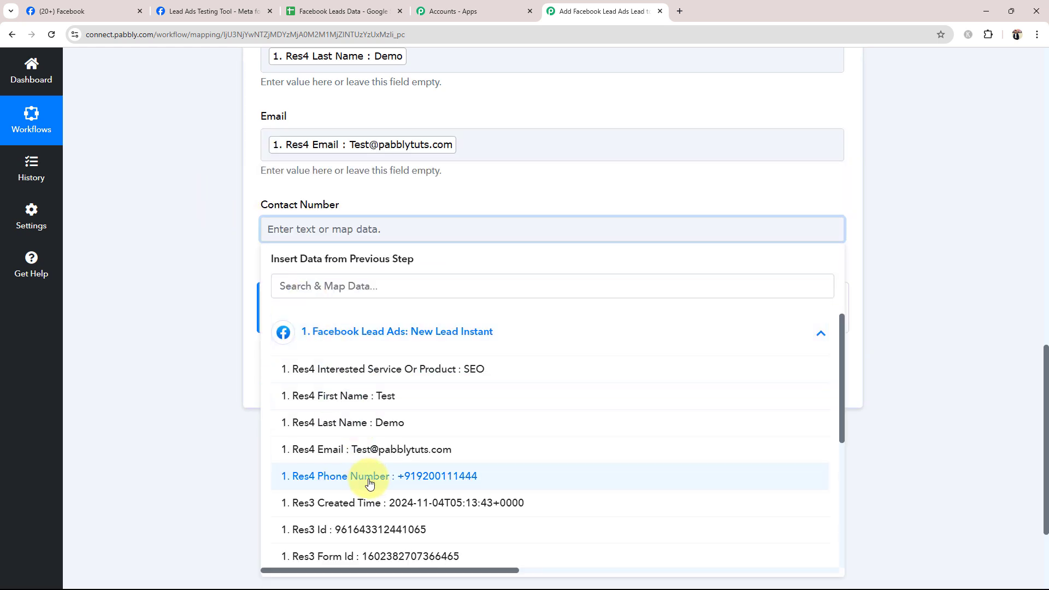
click(369, 483)
click(235, 337)
scroll(235, 337, up, 2)
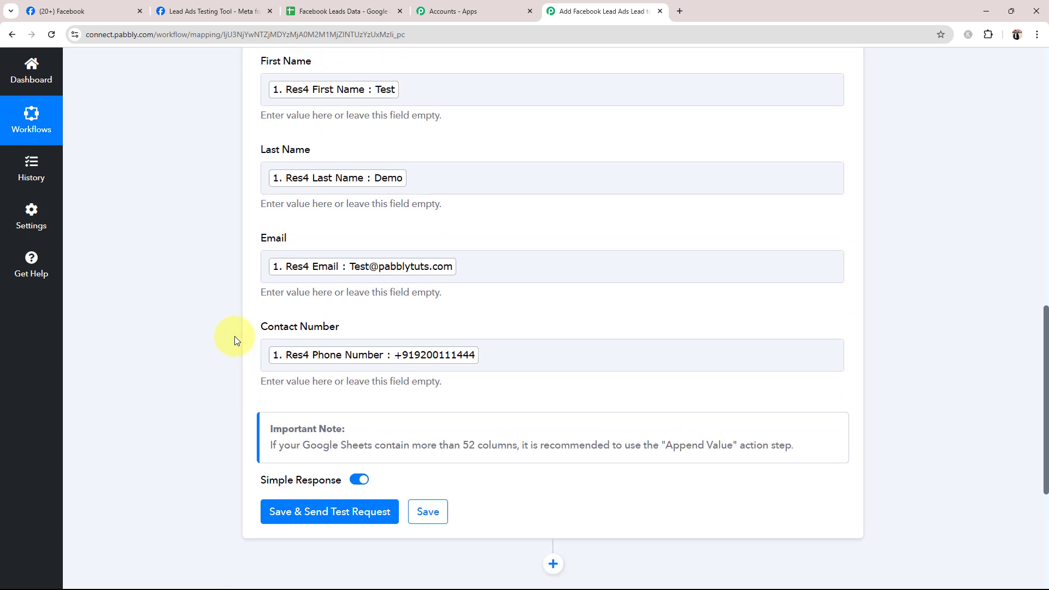
scroll(234, 340, up, 1)
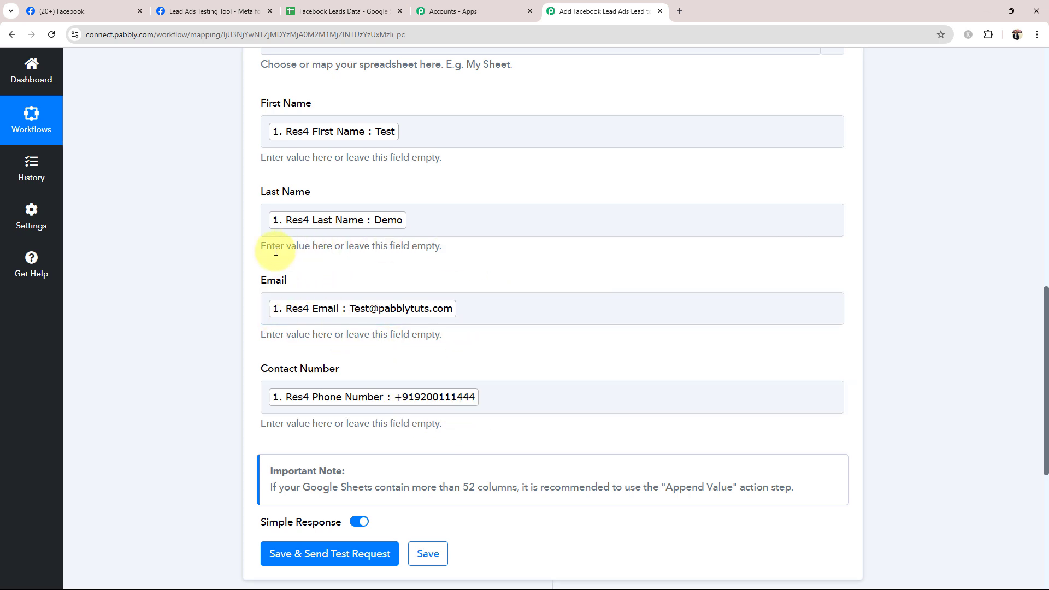
- Inspect row 2 under the First Name, Last Name and Email headers in the Facebook Leads Data spreadsheet, then return to Pabbly Connect
click(325, 10)
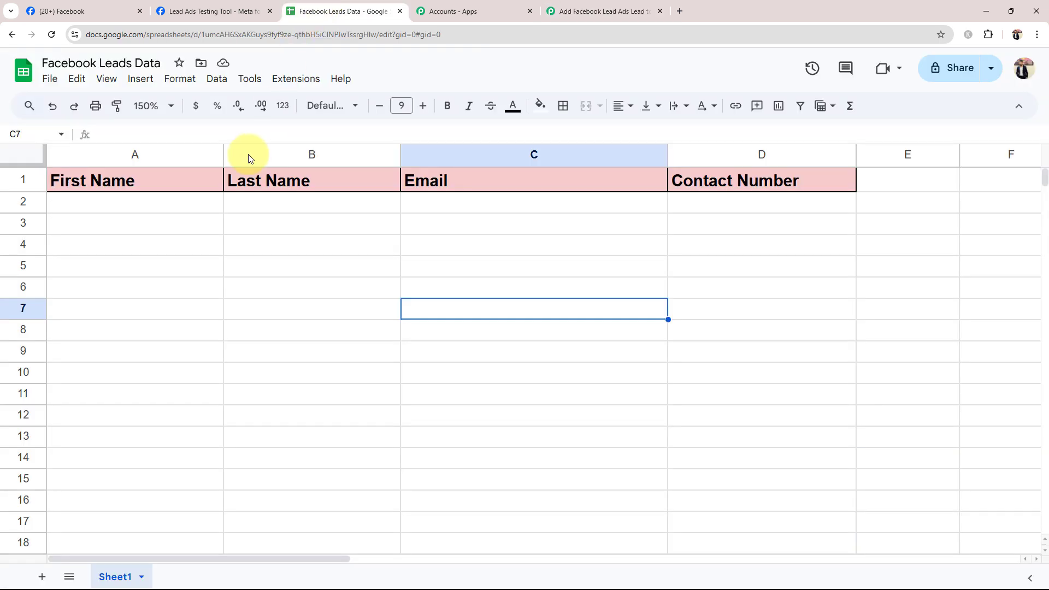
click(159, 210)
click(319, 205)
click(423, 202)
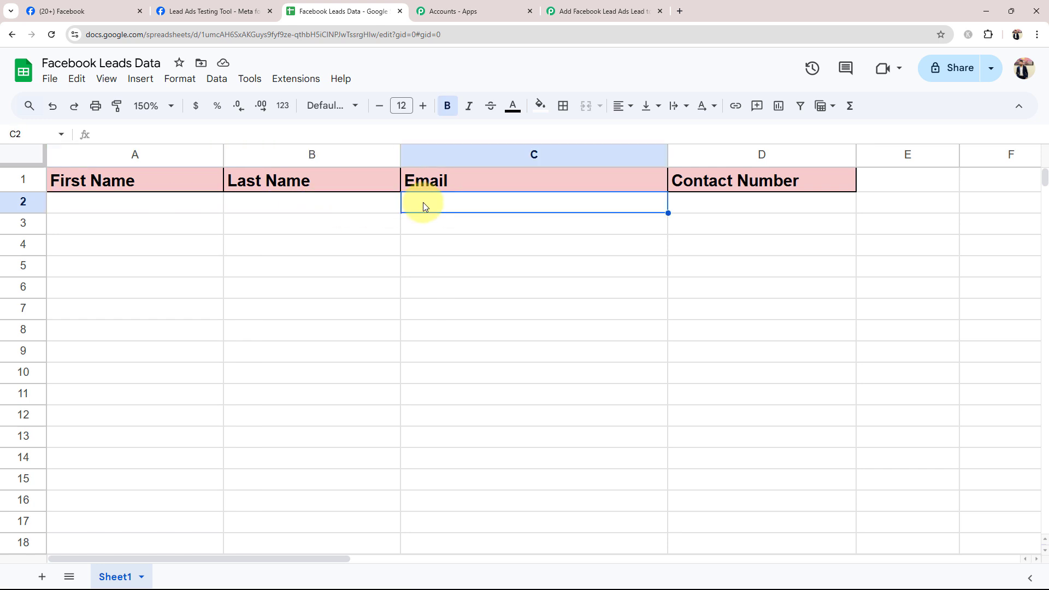
click(565, 6)
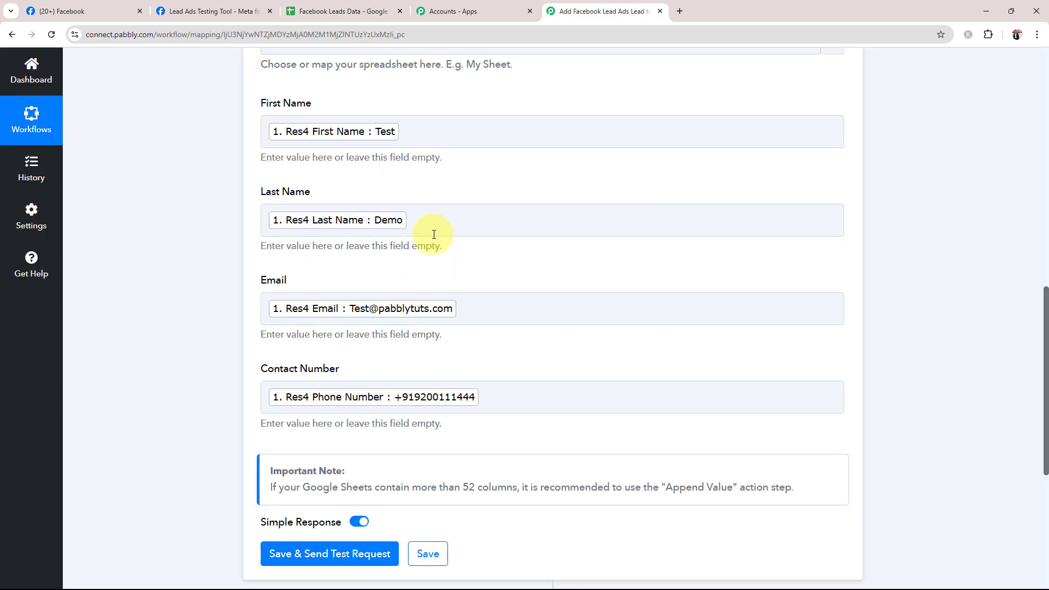
click(439, 219)
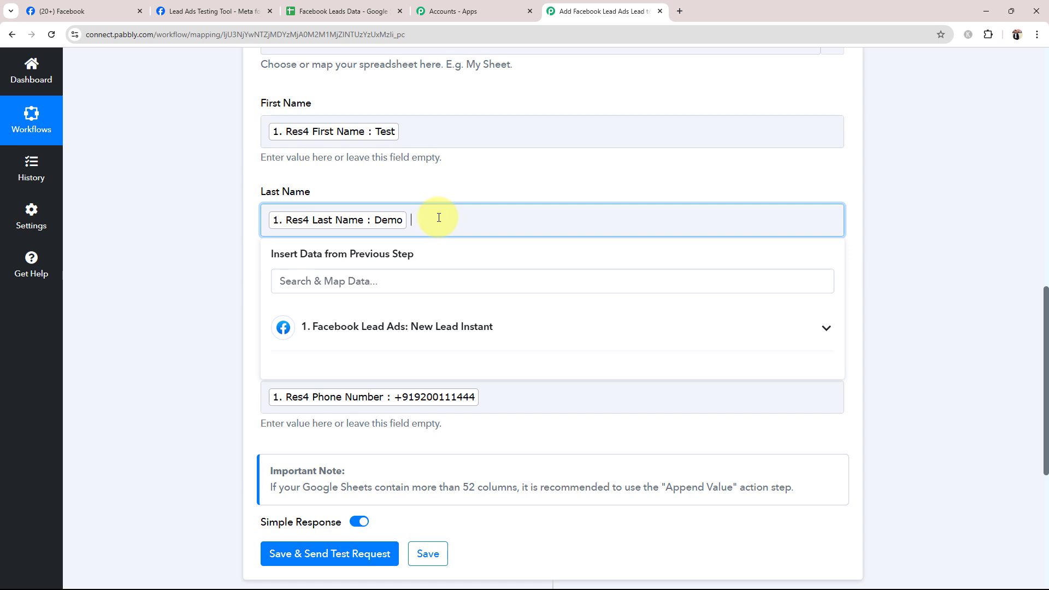
text(Demo)
key(BackSpace)
key(BackSpace)
key(BackSpace)
key(BackSpace)
click(238, 260)
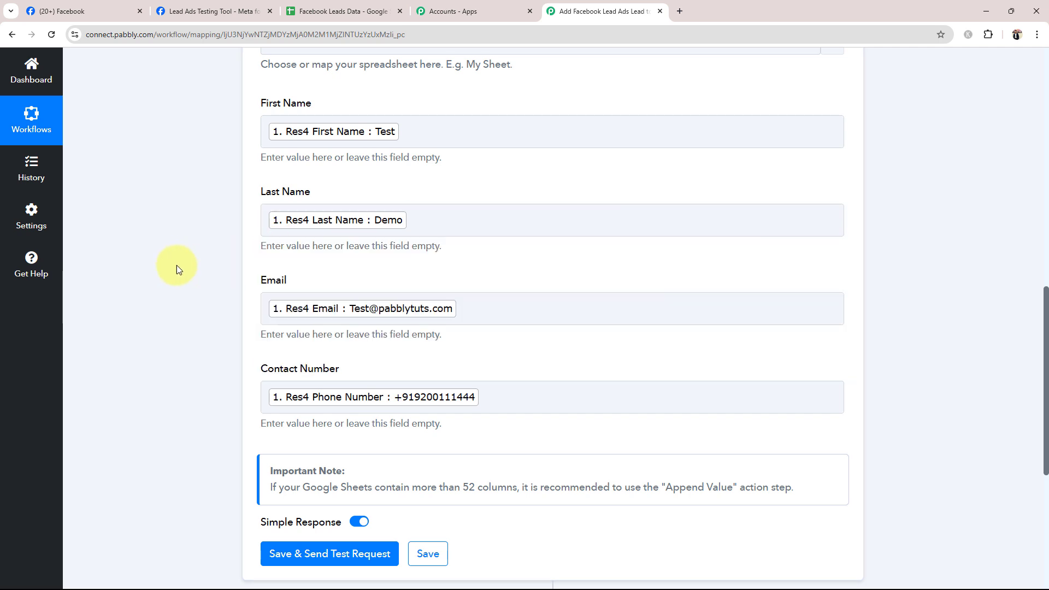
- Save the Google Sheets Add New Row action and send a test request
scroll(176, 265, down, 3)
click(282, 391)
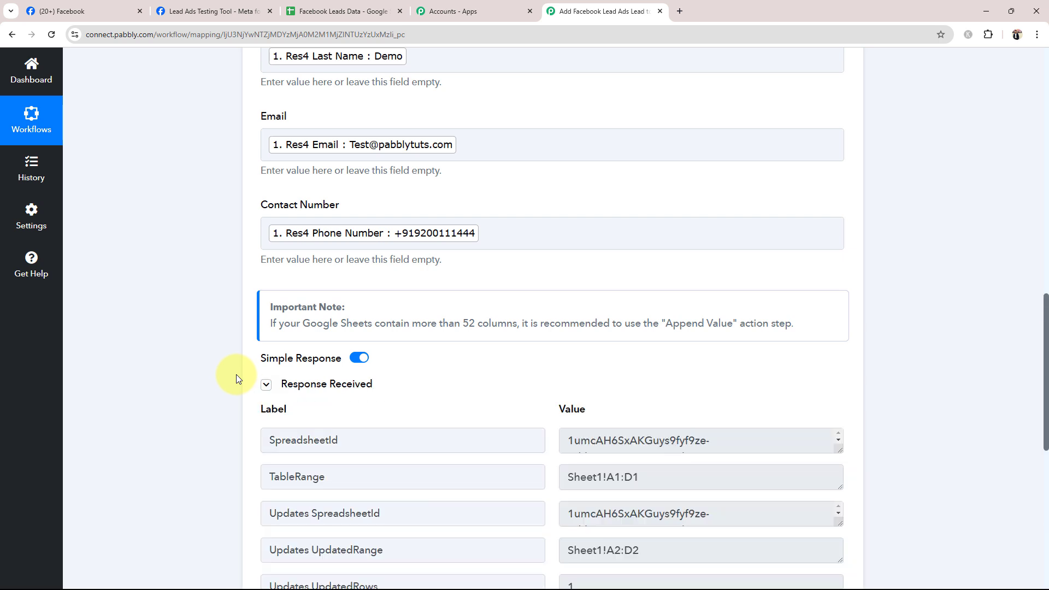
- Review the test response's updated cells, columns, rows and range, along with its table range and spreadsheet IDs
scroll(284, 370, down, 5)
double_click(571, 387)
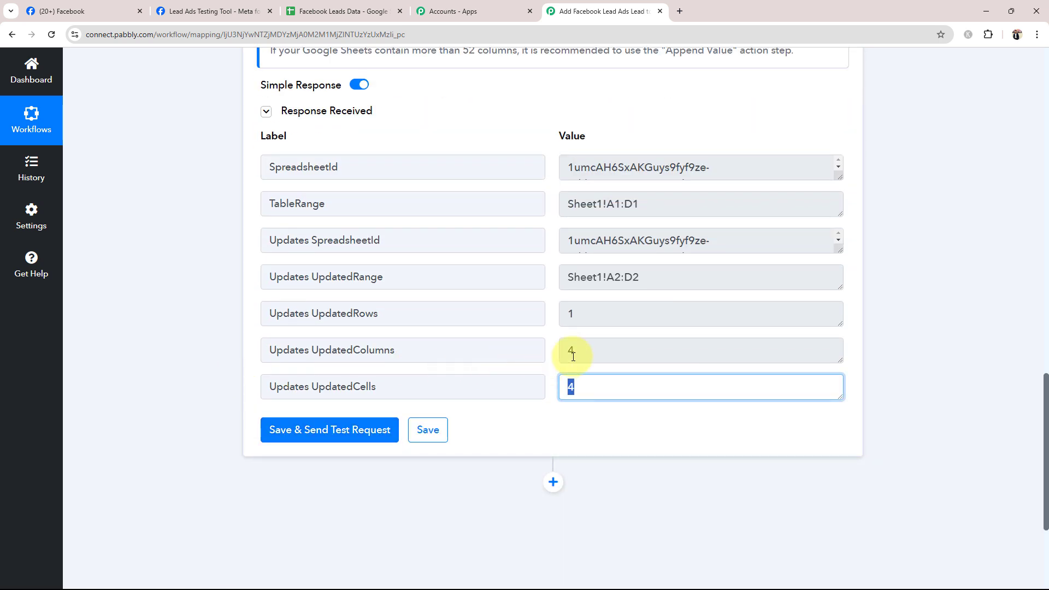
double_click(571, 351)
double_click(570, 314)
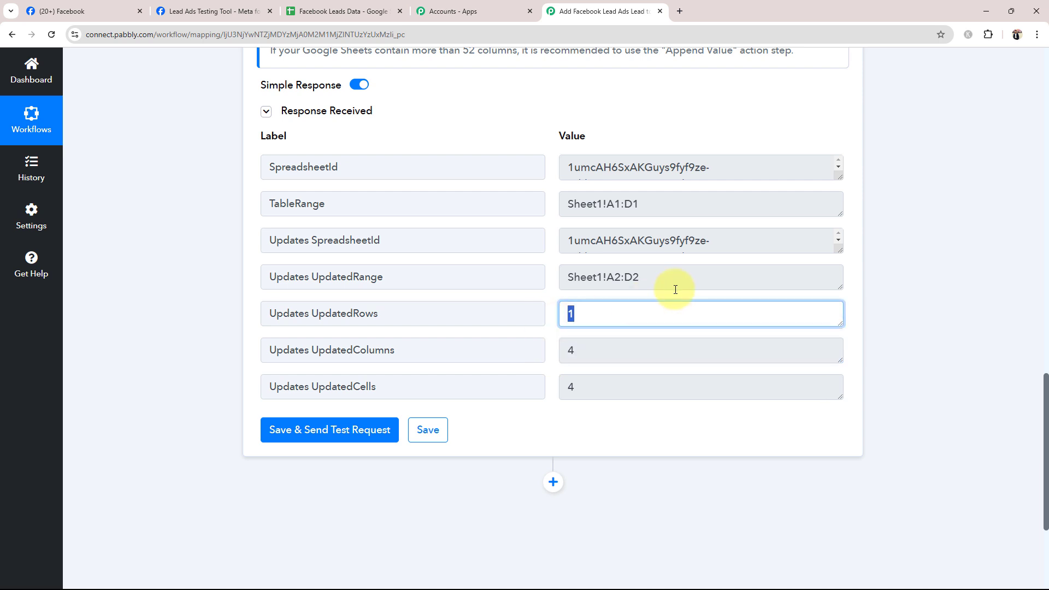
drag(673, 281, 569, 284)
drag(818, 240, 617, 246)
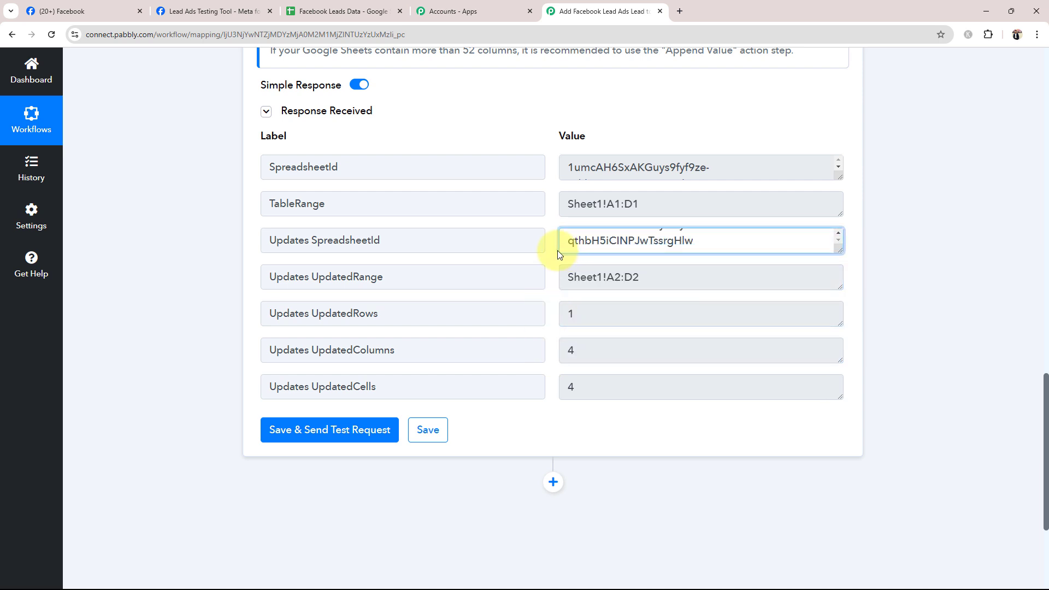
drag(707, 197, 564, 222)
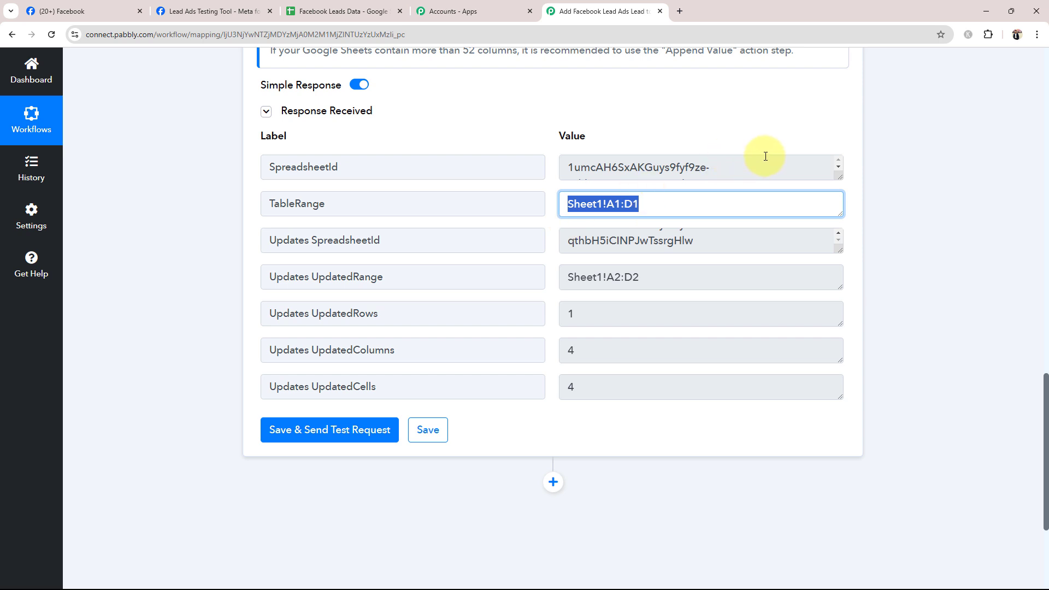
drag(765, 158, 592, 186)
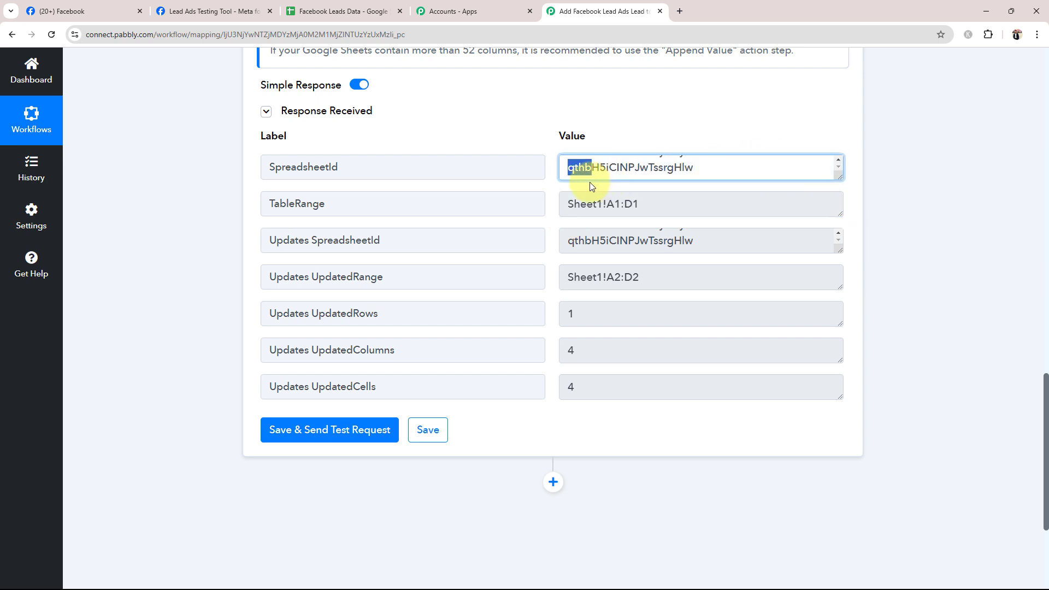
- Check the first name, last name, email and contact number in row 2 of the Facebook Leads Data spreadsheet
click(348, 8)
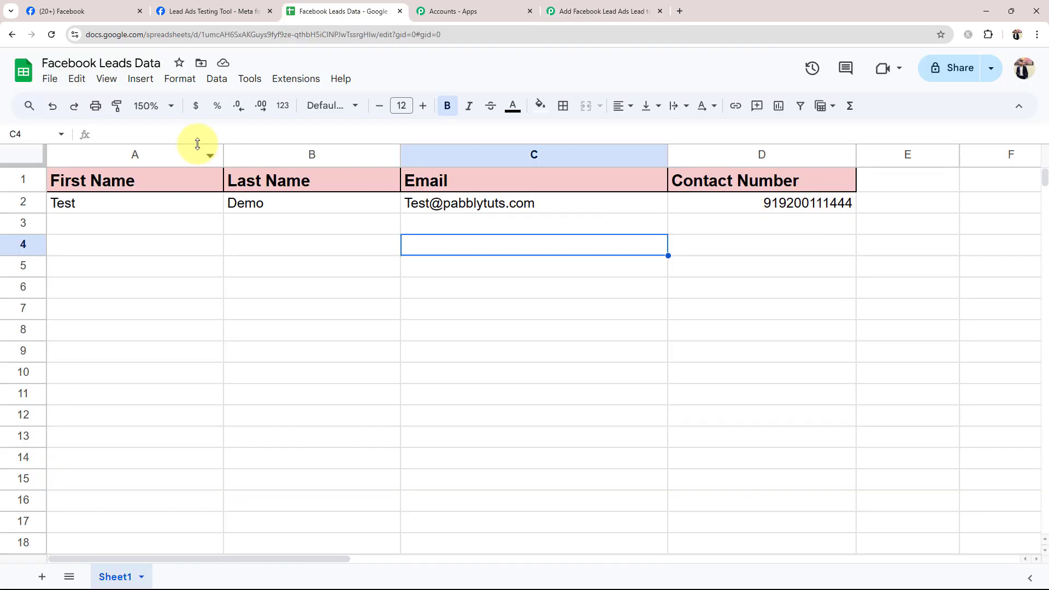
click(62, 203)
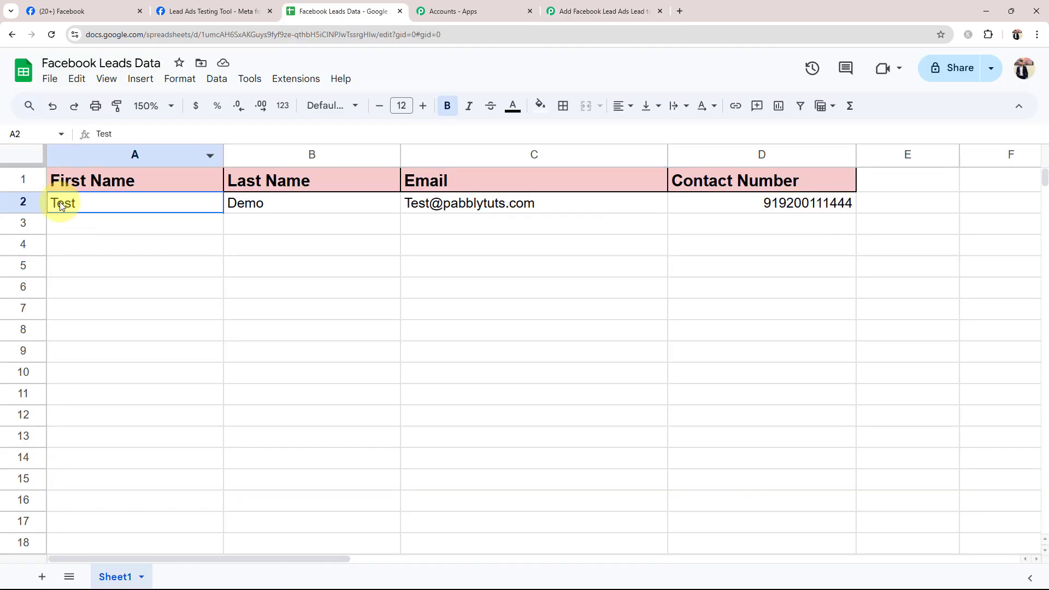
click(257, 214)
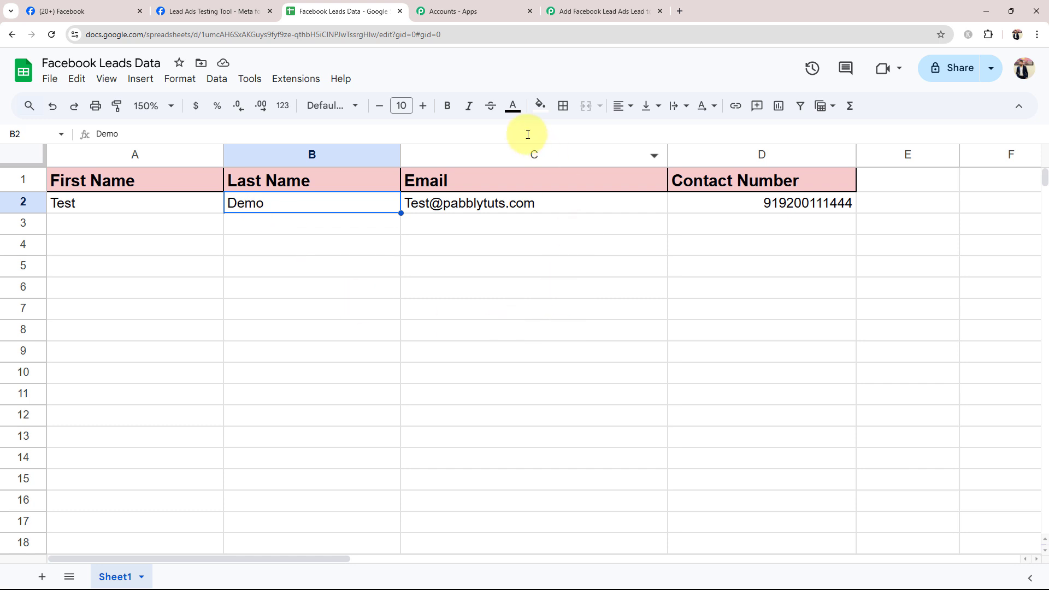
click(484, 215)
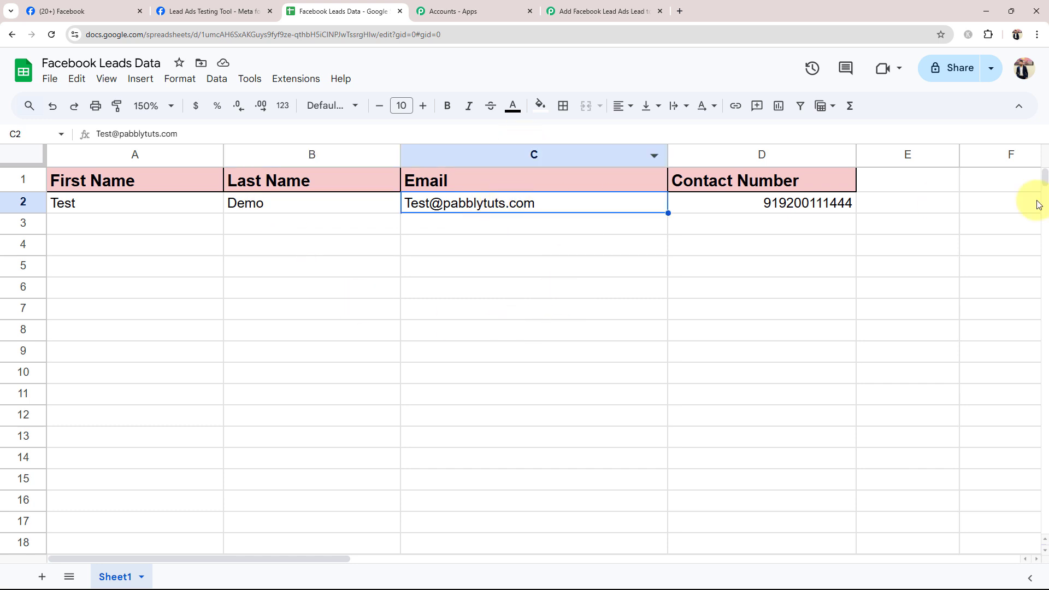
click(793, 213)
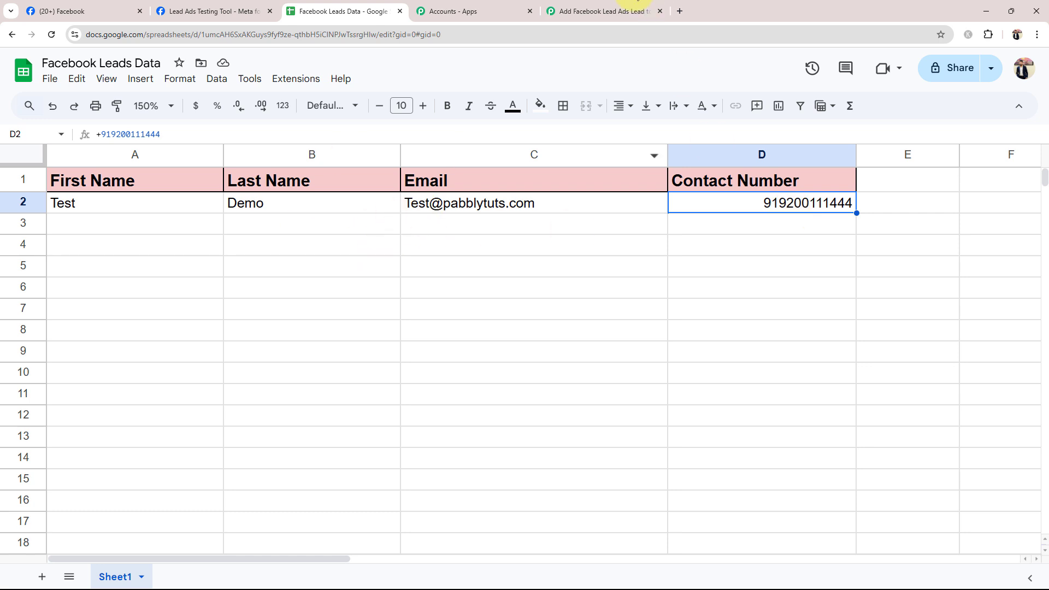
- Return to the Pabbly Connect workflow and collapse the Google Sheets action
click(601, 11)
drag(1045, 456, 1044, 123)
click(639, 359)
scroll(137, 310, up, 2)
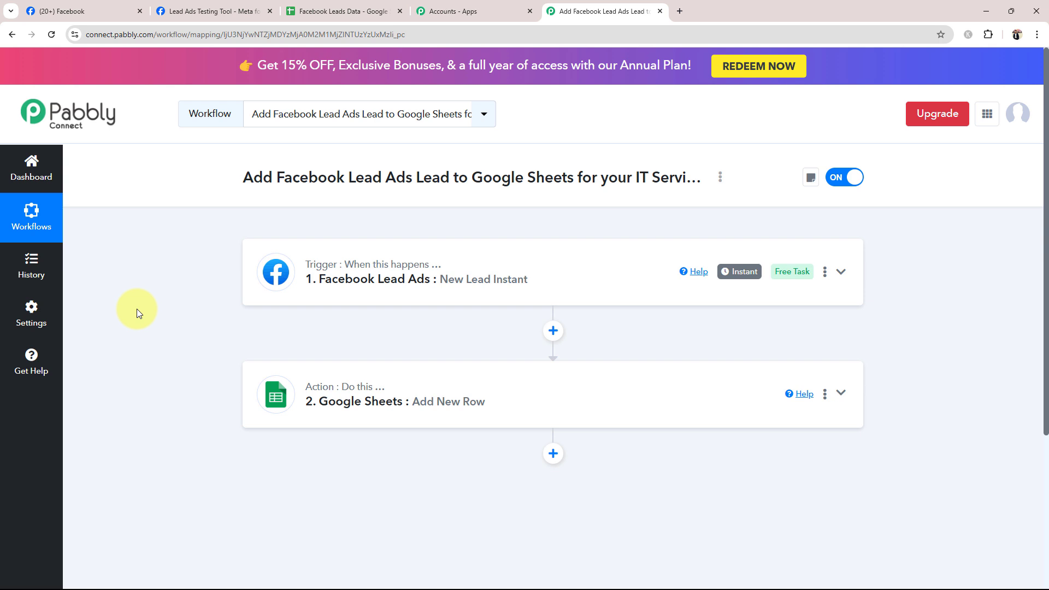
- Recheck the lead's names and email in row 2 of the spreadsheet, then go back to the Pabbly Connect workflow overview
click(306, 11)
click(157, 207)
click(249, 209)
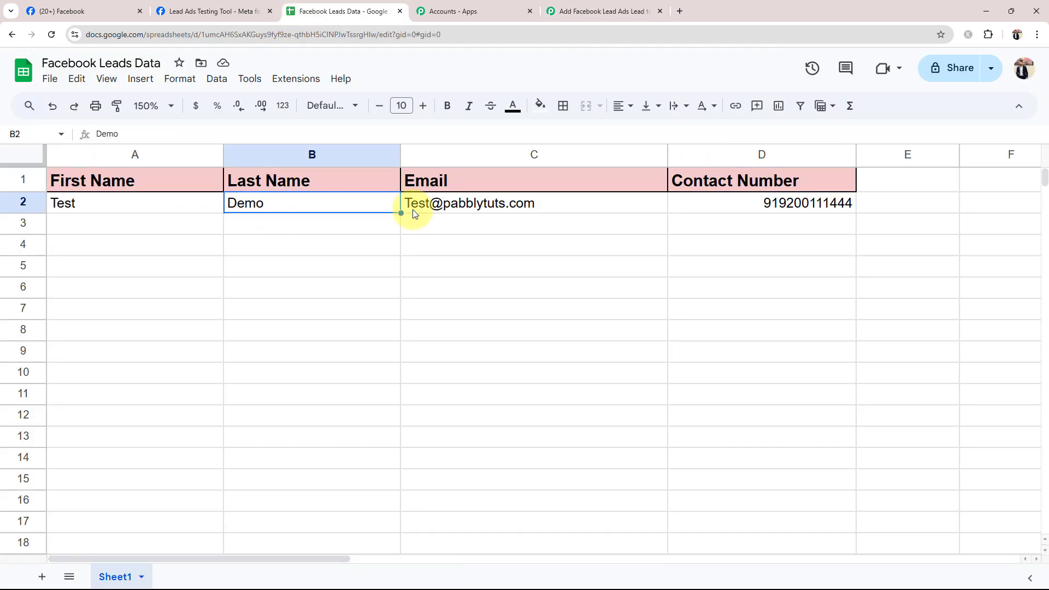
click(471, 208)
click(599, 11)
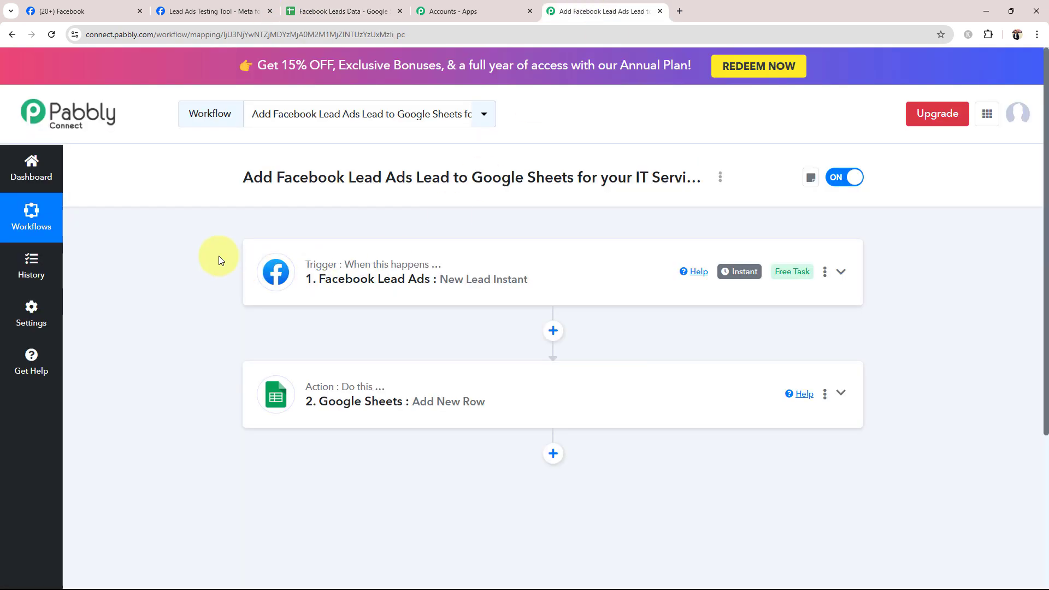